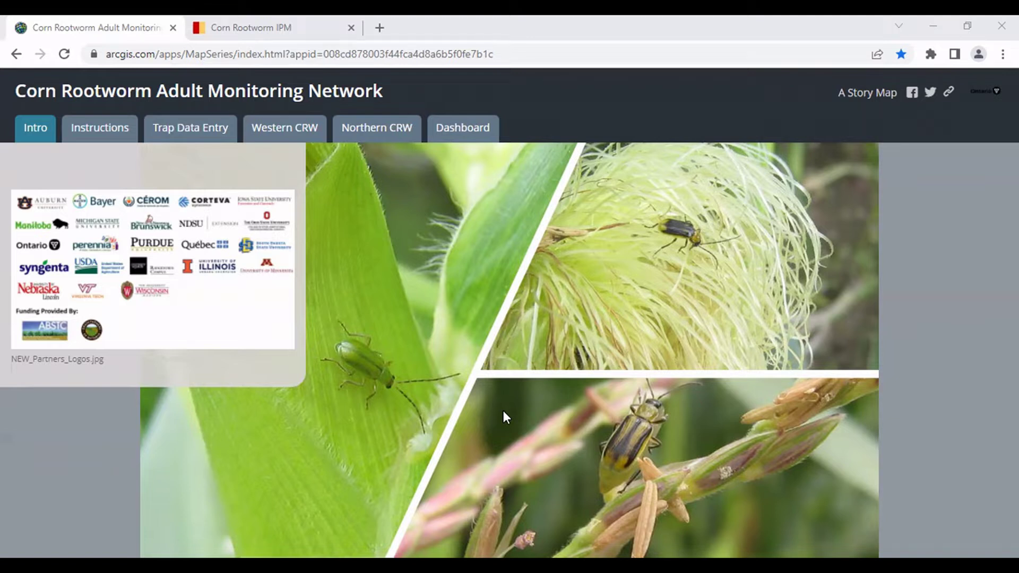
View the Adult Trapping Network page on the Corn Rootworm IPM site, then return to the story map.
{"action": "left_click", "coordinate": [237, 23]}
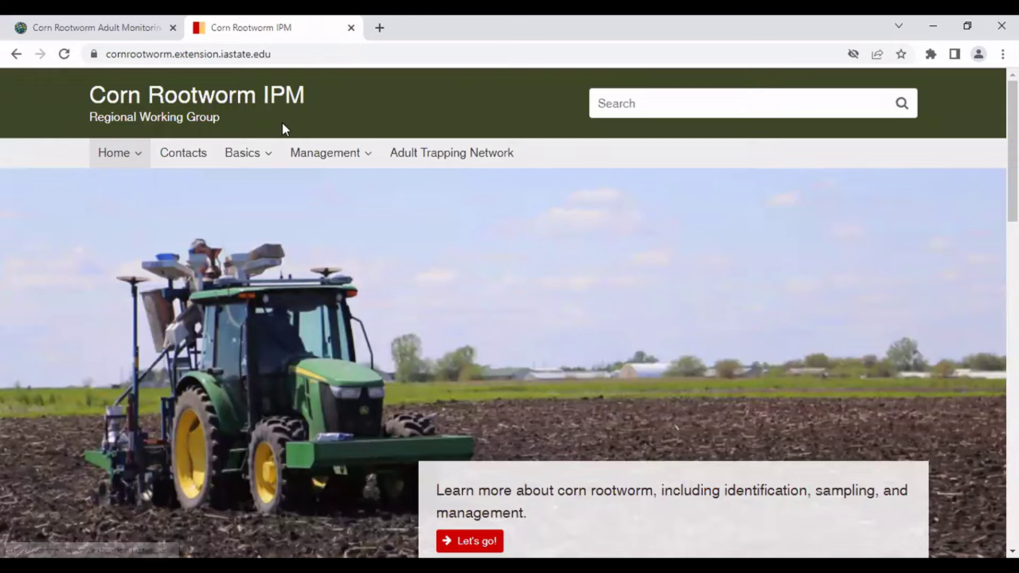
{"action": "mouse_move", "coordinate": [363, 174]}
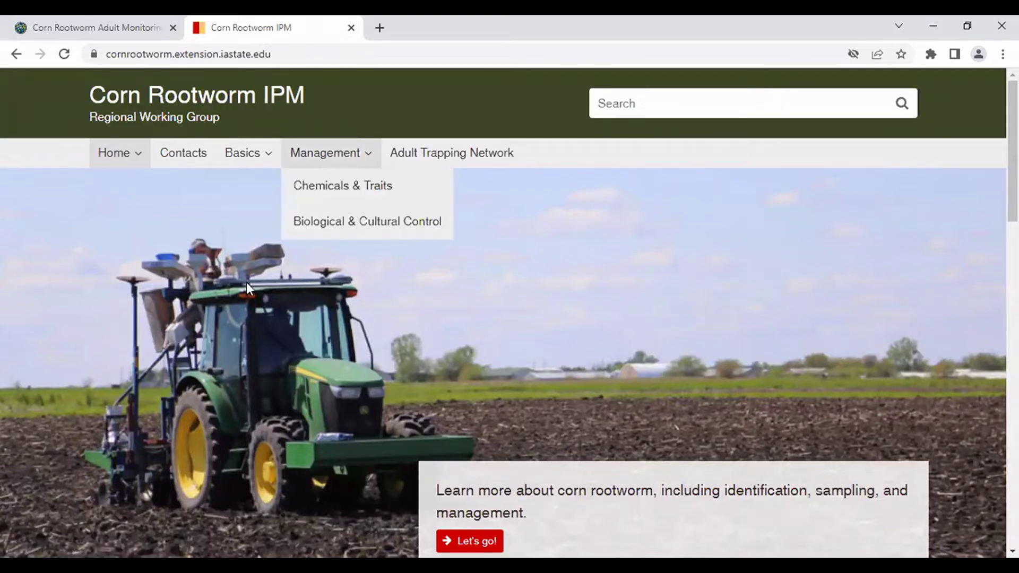
{"action": "left_click", "coordinate": [458, 162]}
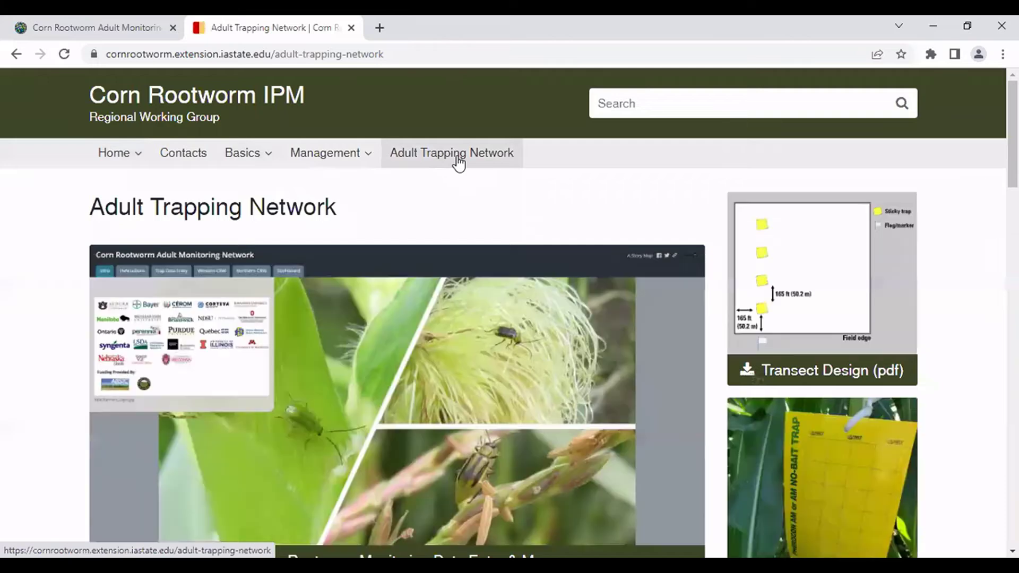
{"action": "scroll", "coordinate": [496, 201], "scroll_direction": "down", "scroll_amount": 2}
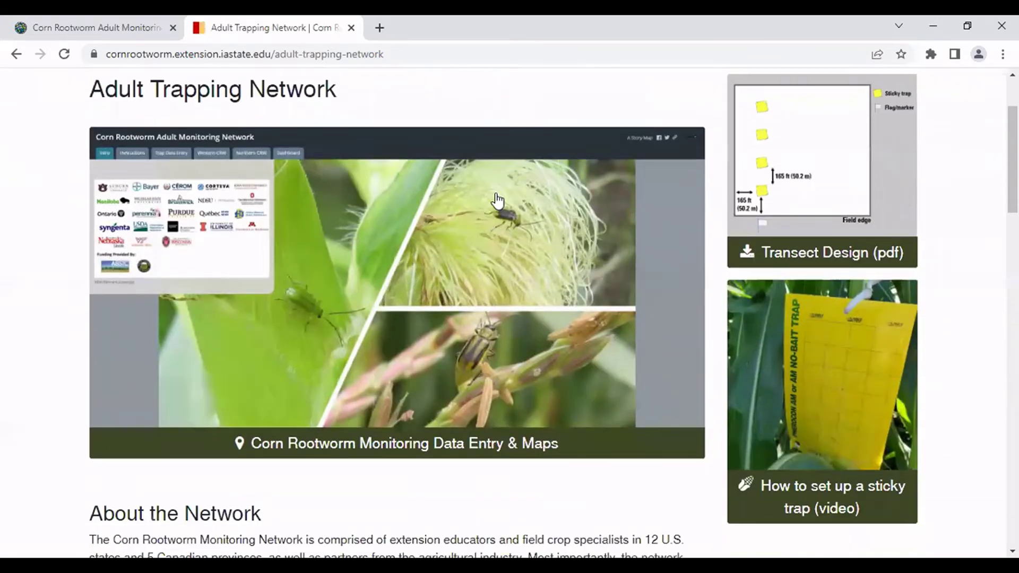
{"action": "scroll", "coordinate": [497, 201], "scroll_direction": "up", "scroll_amount": 1}
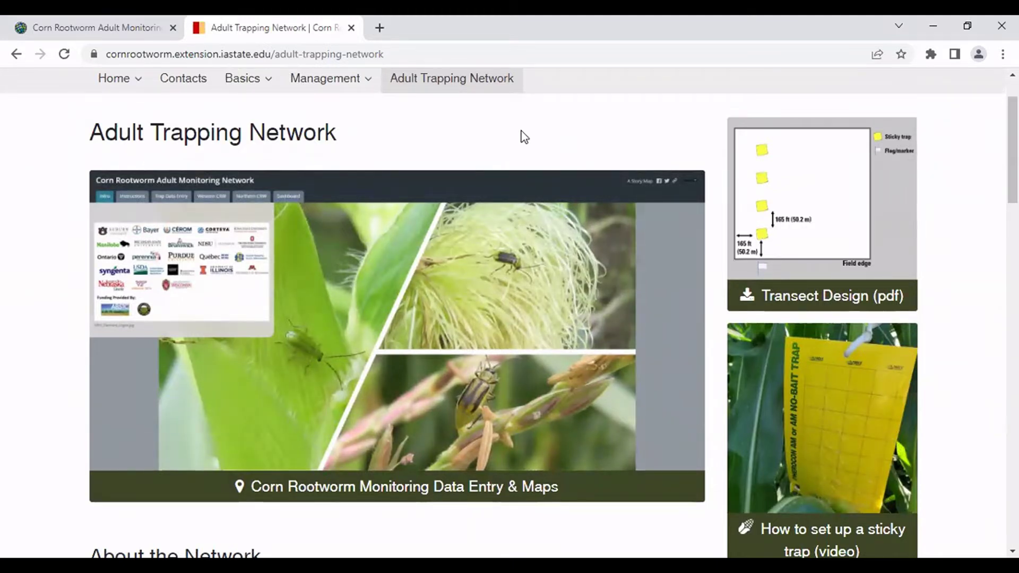
{"action": "left_click", "coordinate": [143, 28]}
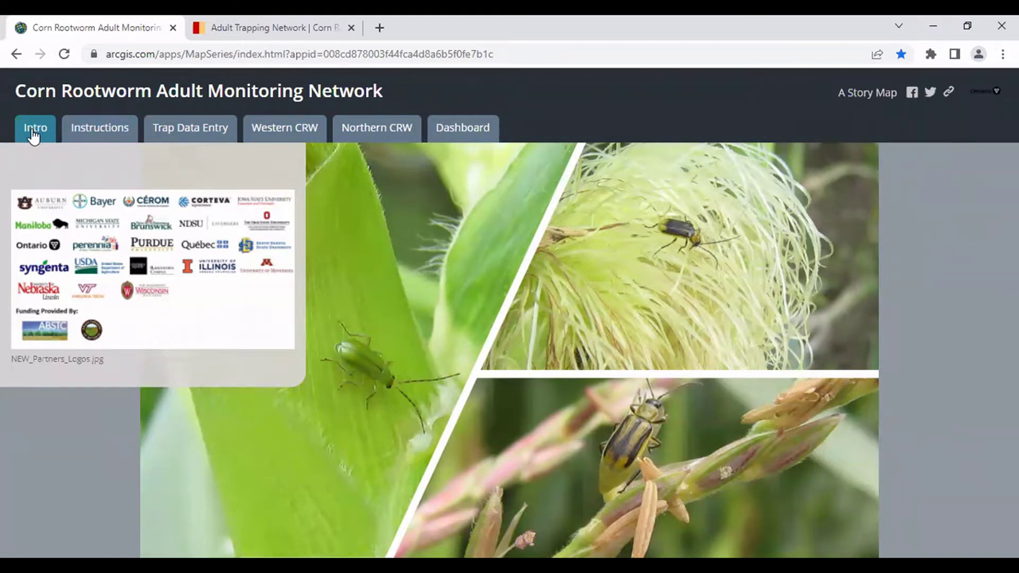
Read the trap data instructions through Map Navigation and My Location Tool, then show the Trap Data Entry map.
{"action": "left_click", "coordinate": [97, 131]}
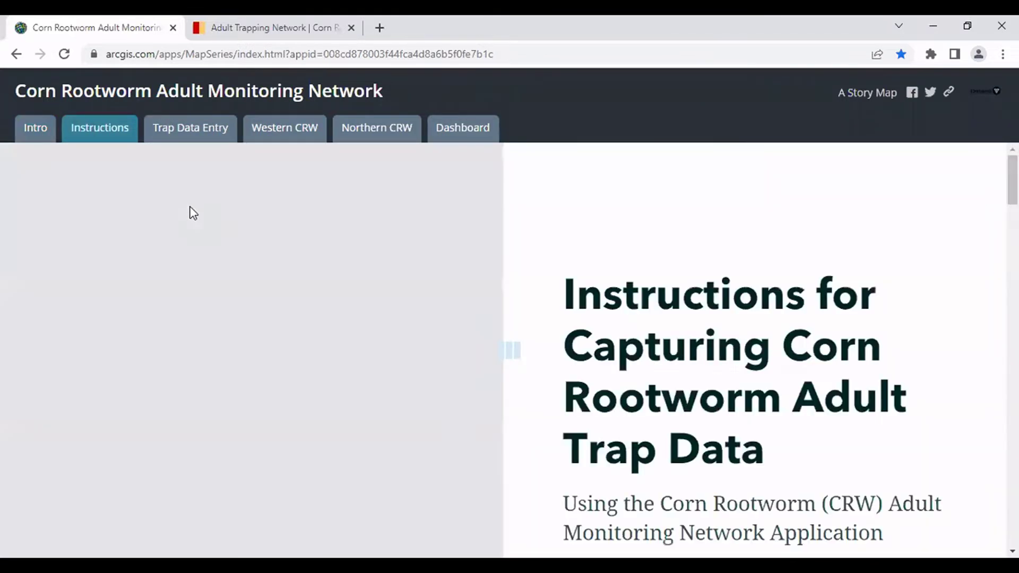
{"action": "scroll", "coordinate": [525, 273], "scroll_direction": "down", "scroll_amount": 10}
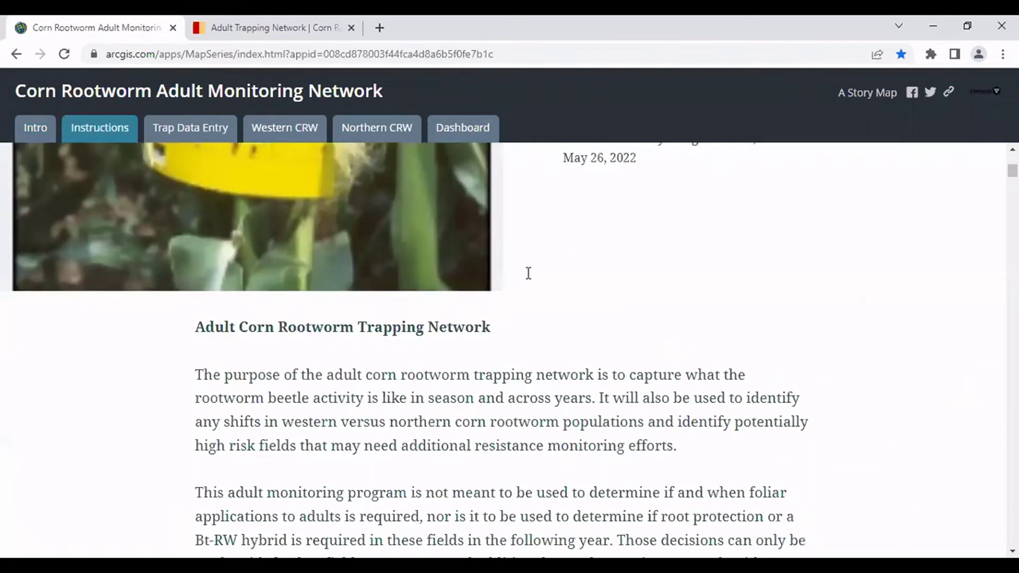
{"action": "scroll", "coordinate": [528, 273], "scroll_direction": "down", "scroll_amount": 4}
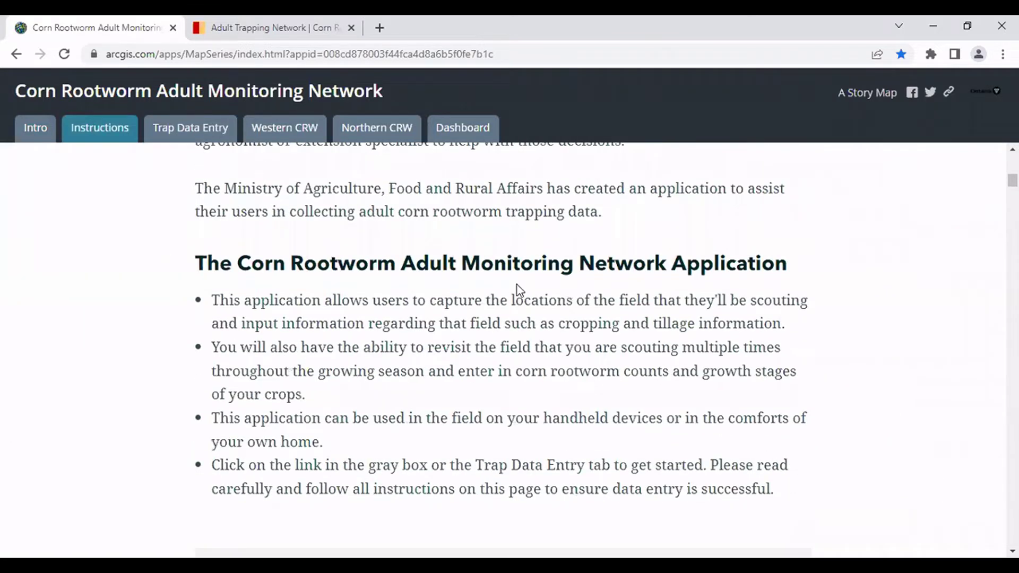
{"action": "scroll", "coordinate": [520, 290], "scroll_direction": "down", "scroll_amount": 3}
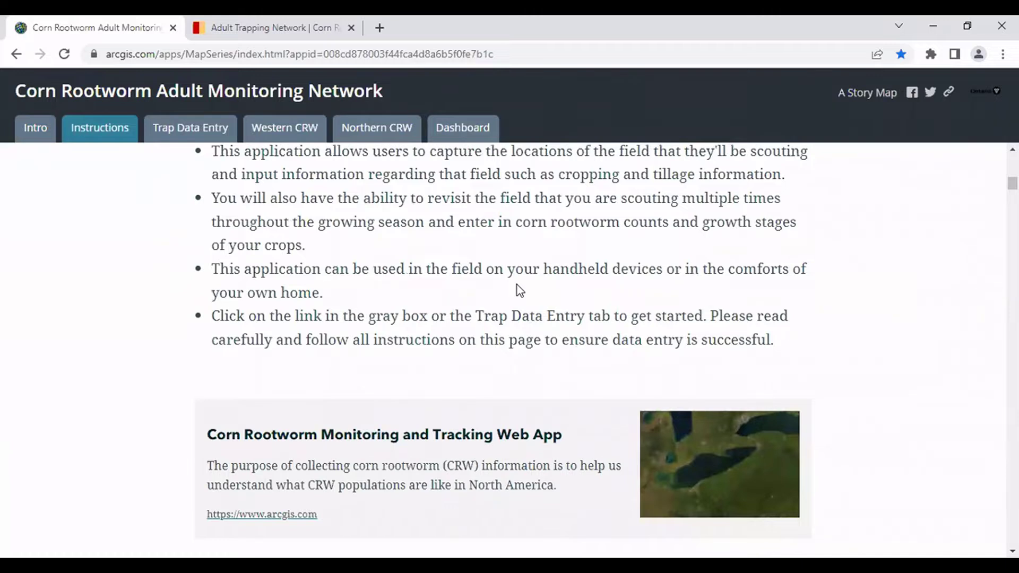
{"action": "scroll", "coordinate": [520, 290], "scroll_direction": "down", "scroll_amount": 18}
{"action": "scroll", "coordinate": [269, 330], "scroll_direction": "down", "scroll_amount": 17}
{"action": "scroll", "coordinate": [267, 326], "scroll_direction": "down", "scroll_amount": 7}
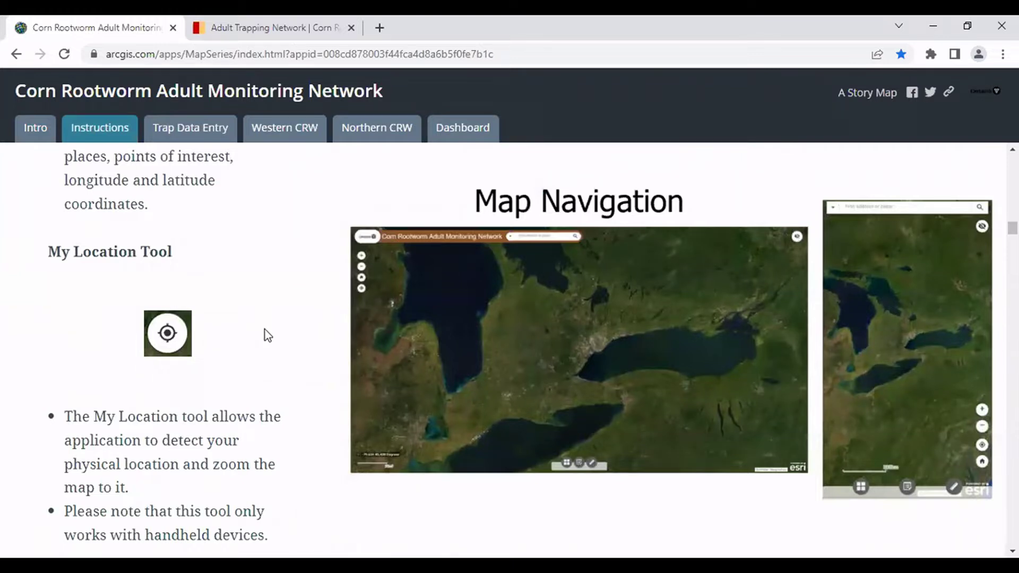
{"action": "scroll", "coordinate": [265, 329], "scroll_direction": "down", "scroll_amount": 10}
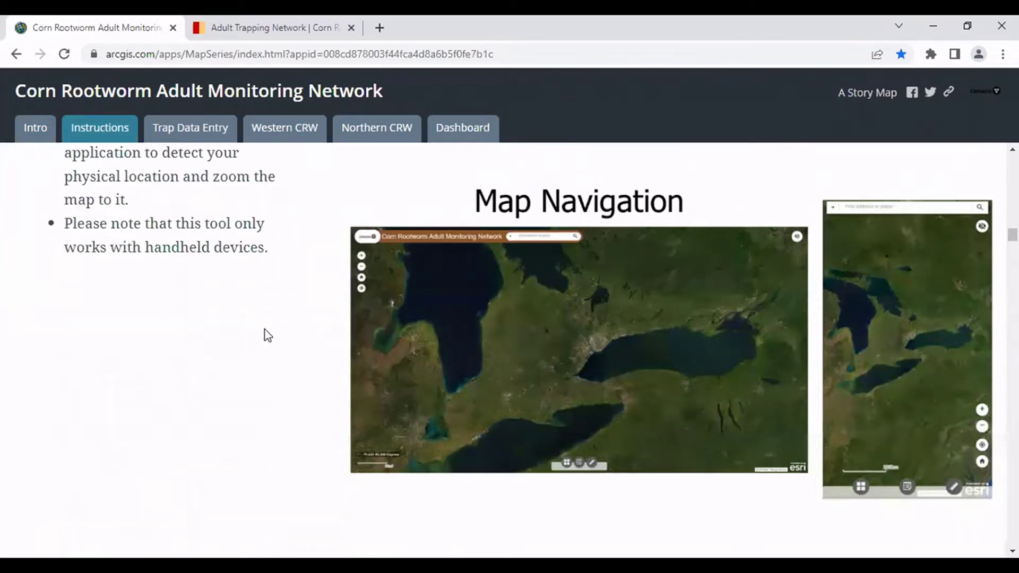
{"action": "scroll", "coordinate": [265, 330], "scroll_direction": "up", "scroll_amount": 3}
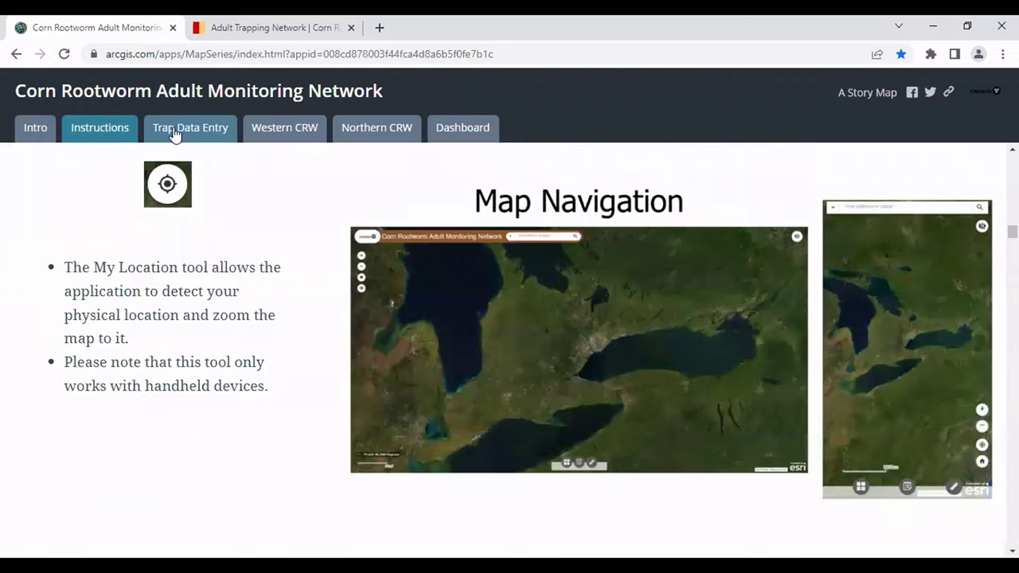
{"action": "left_click", "coordinate": [175, 134]}
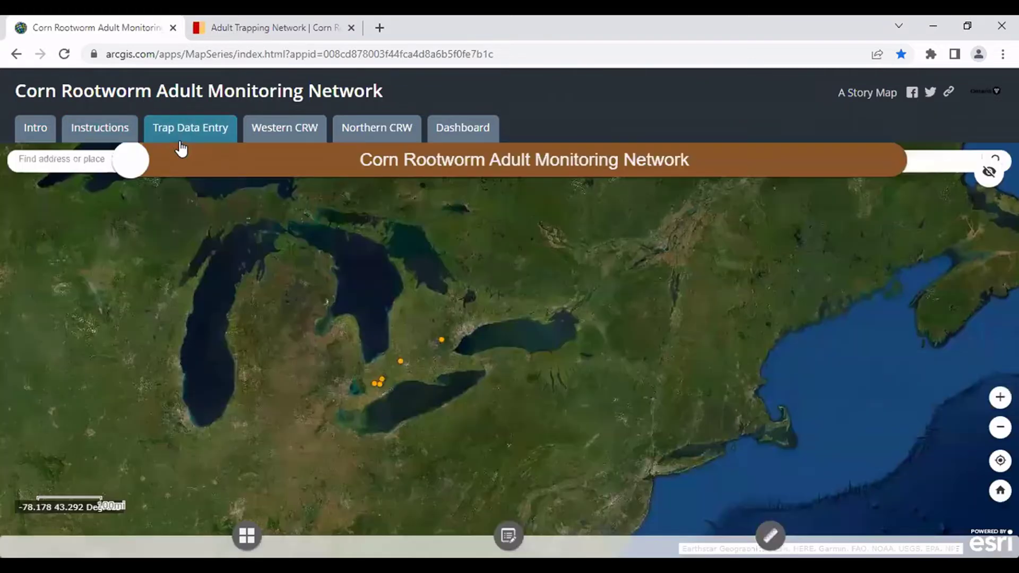
Dismiss the extent banner and zoom the trap map to the fields near Thirteen Mile Rd.
{"action": "left_click", "coordinate": [510, 194]}
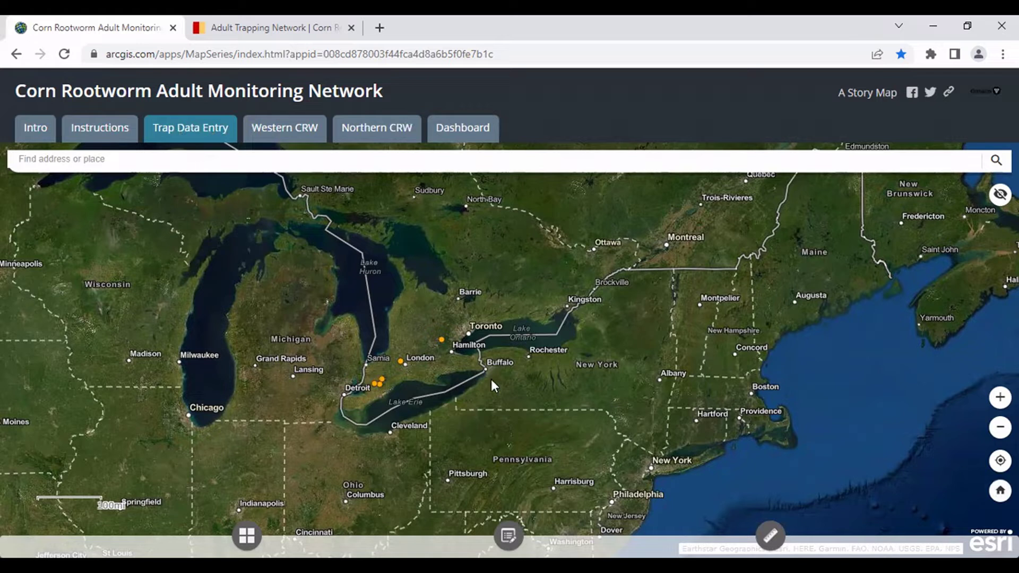
{"action": "scroll", "coordinate": [450, 355], "scroll_direction": "up", "scroll_amount": 3}
{"action": "scroll", "coordinate": [296, 350], "scroll_direction": "up", "scroll_amount": 1}
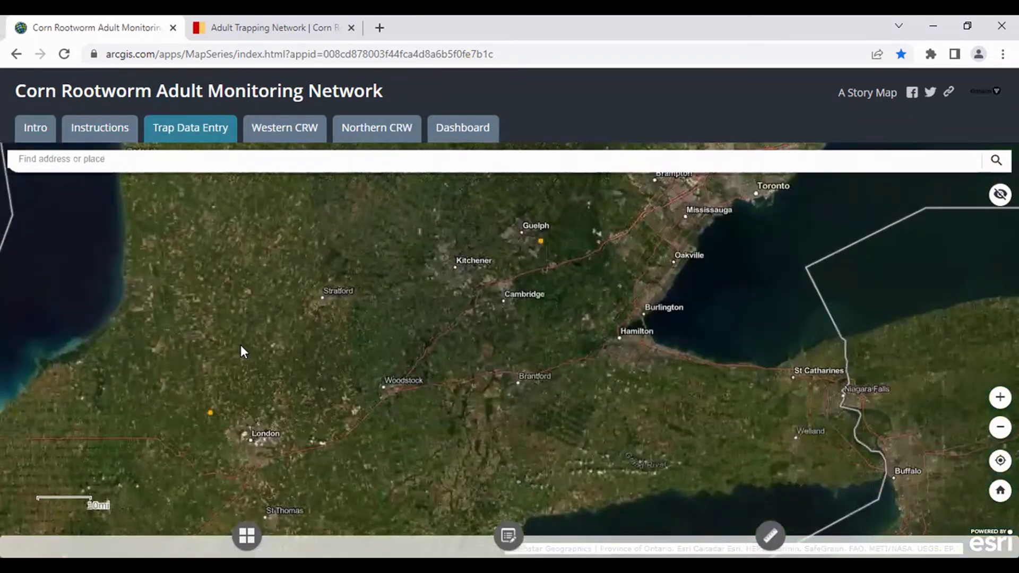
{"action": "scroll", "coordinate": [241, 347], "scroll_direction": "up", "scroll_amount": 3}
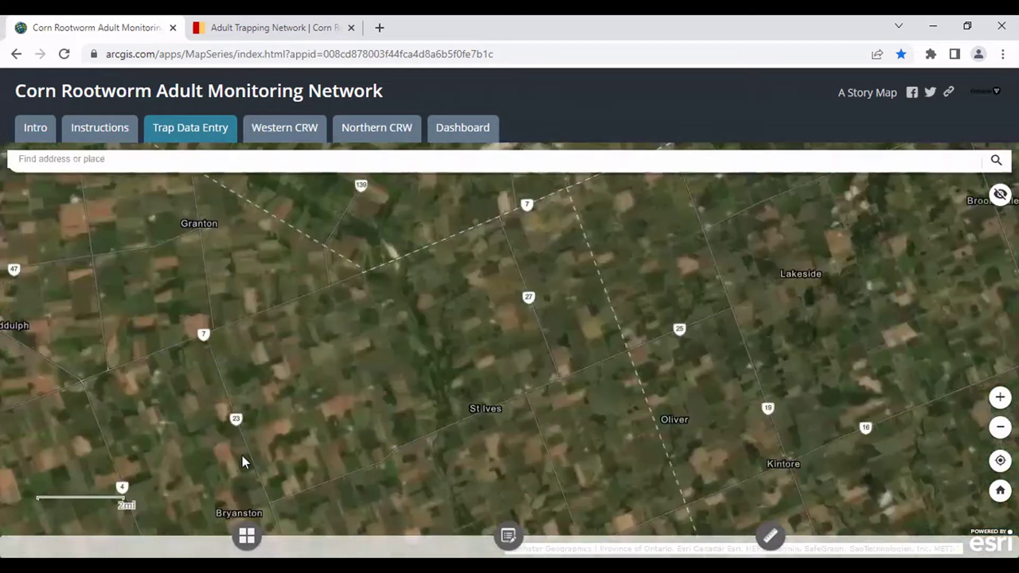
{"action": "left_click_drag", "start_coordinate": [242, 455], "coordinate": [261, 329]}
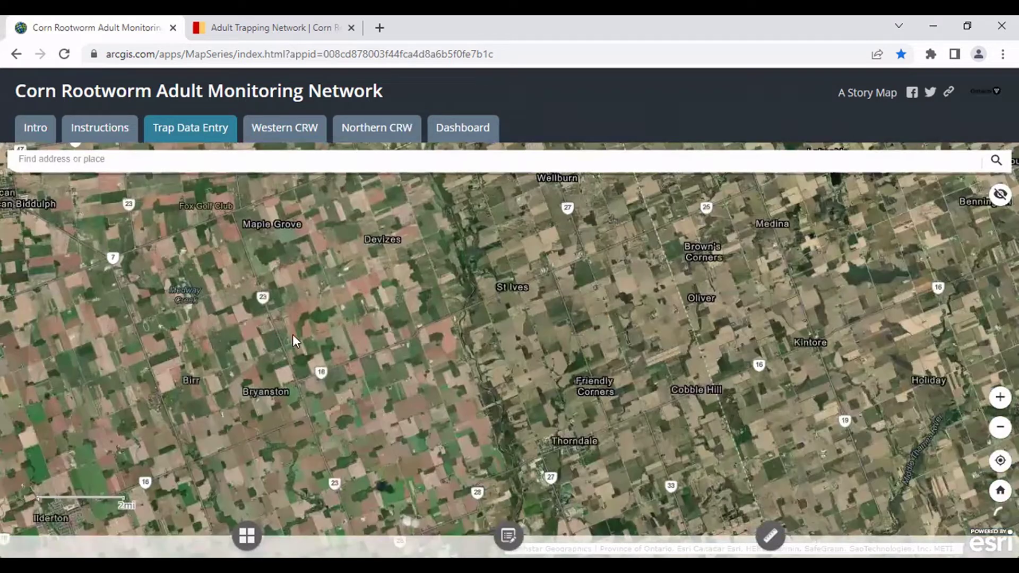
{"action": "scroll", "coordinate": [894, 454], "scroll_direction": "up", "scroll_amount": 2}
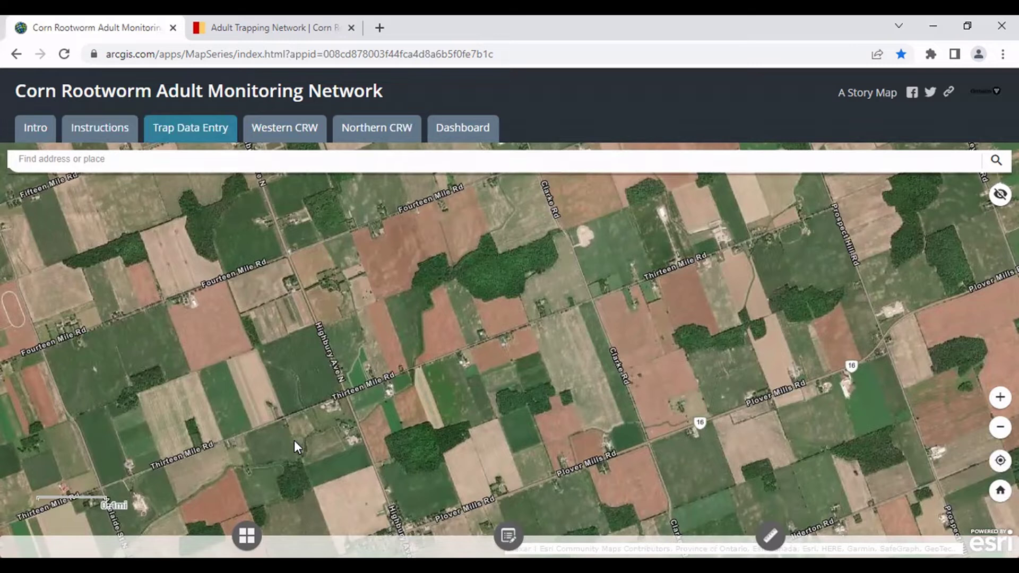
Frame the map on the fields between Bryanston, Plover Mills and St Ives, then start editing.
{"action": "scroll", "coordinate": [294, 441], "scroll_direction": "down", "scroll_amount": 2}
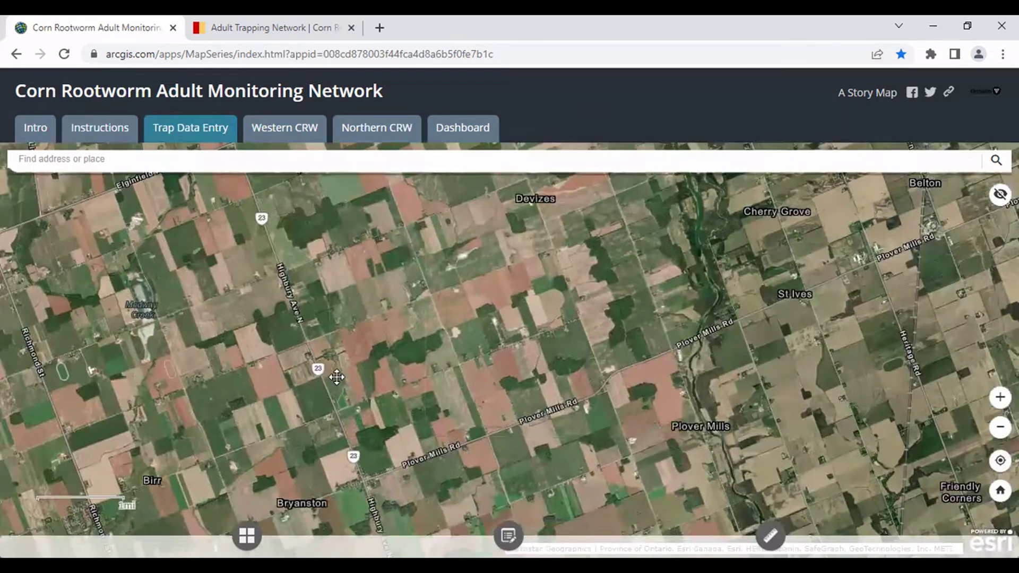
{"action": "left_click_drag", "start_coordinate": [281, 409], "coordinate": [338, 377]}
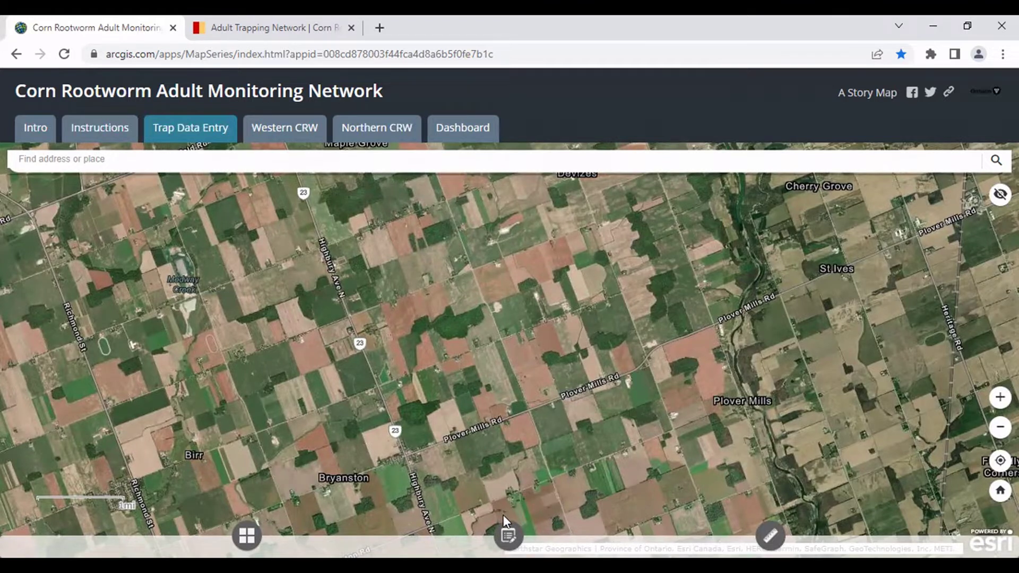
{"action": "scroll", "coordinate": [283, 416], "scroll_direction": "up", "scroll_amount": 2}
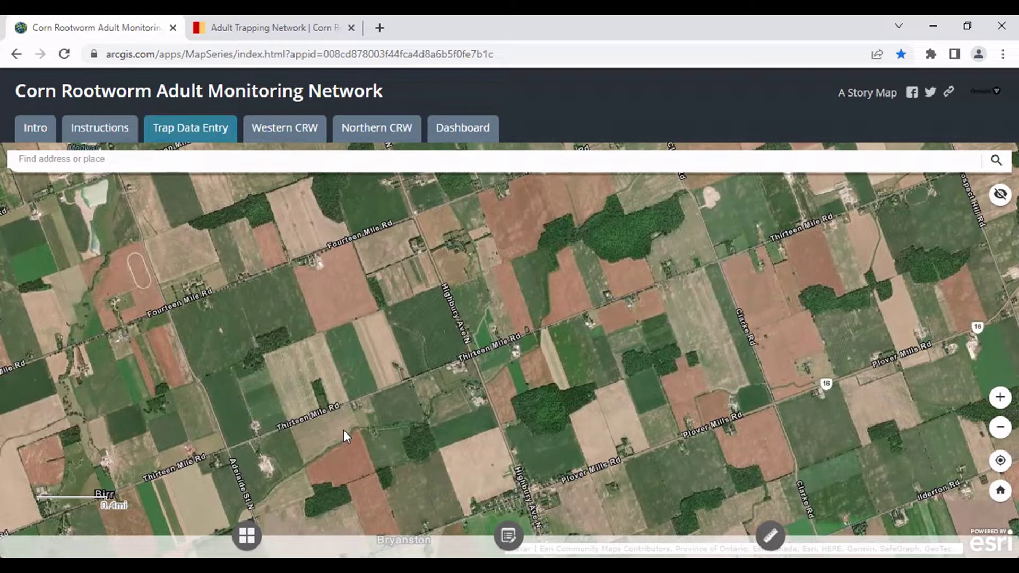
{"action": "scroll", "coordinate": [332, 431], "scroll_direction": "down", "scroll_amount": 1}
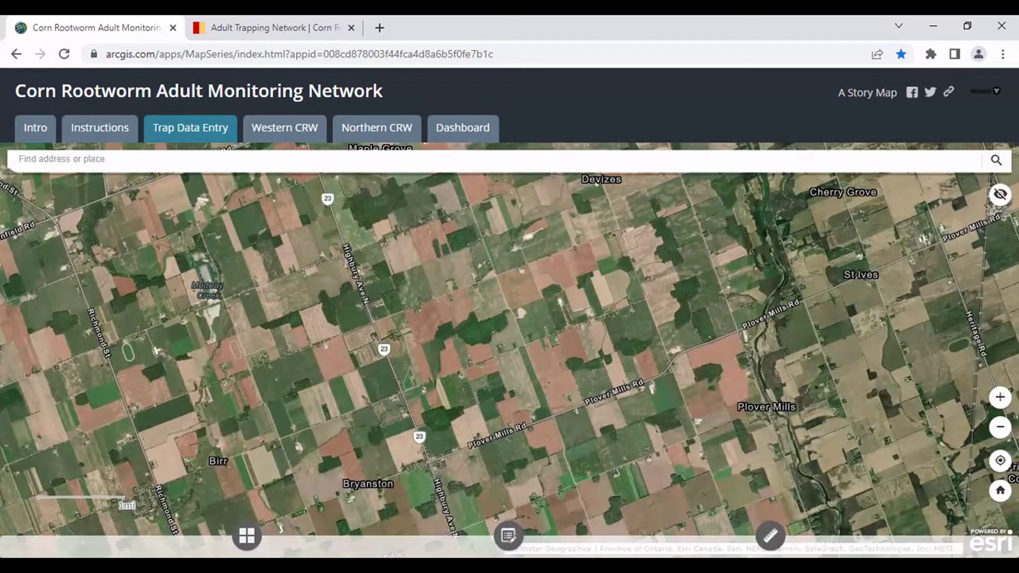
{"action": "left_click", "coordinate": [509, 536]}
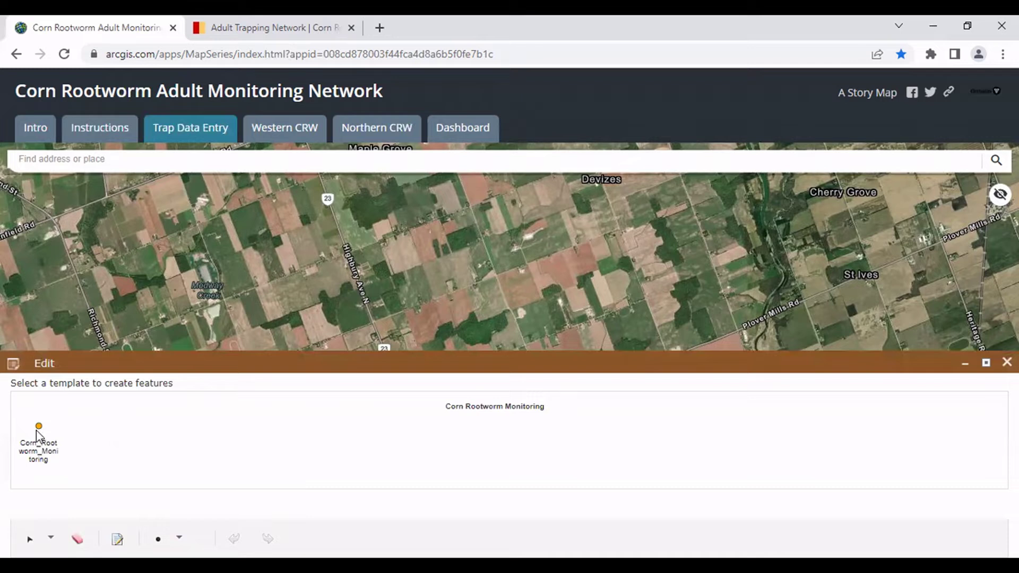
Select the Corn_Rootworm_Monitoring template, minimize the Edit panel and zoom to the Highbury Ave N field.
{"action": "left_click", "coordinate": [39, 431]}
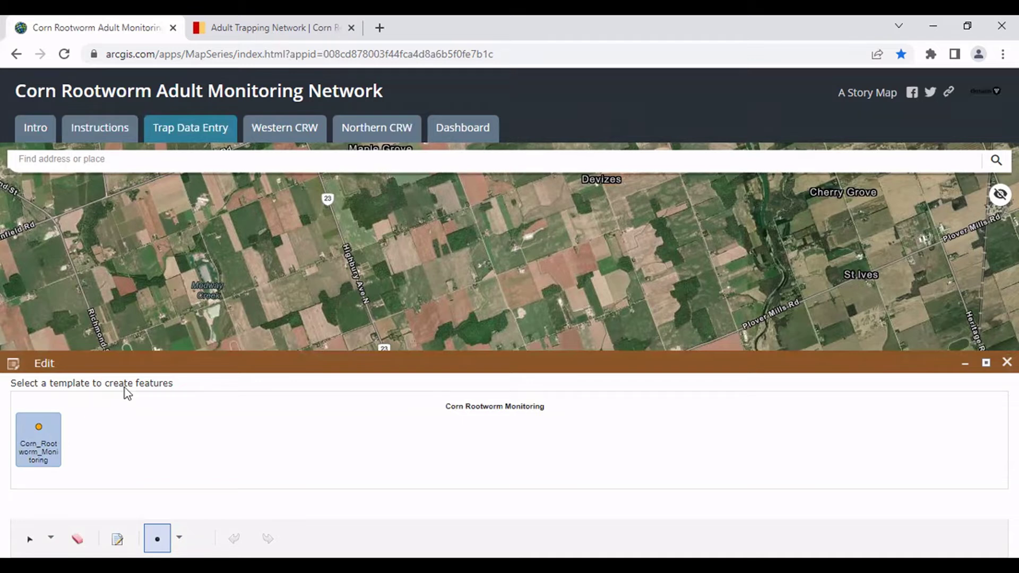
{"action": "left_click", "coordinate": [965, 365]}
{"action": "scroll", "coordinate": [348, 380], "scroll_direction": "up", "scroll_amount": 2}
{"action": "scroll", "coordinate": [350, 383], "scroll_direction": "up", "scroll_amount": 2}
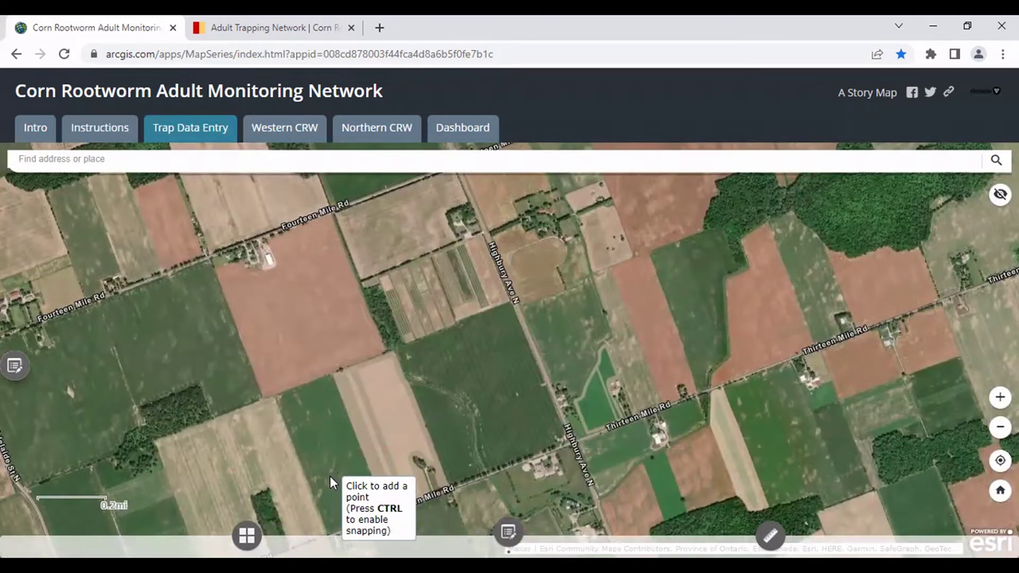
Place a Corn Rootworm Monitoring point in the field to bring up its empty attribute form.
{"action": "left_click", "coordinate": [331, 476]}
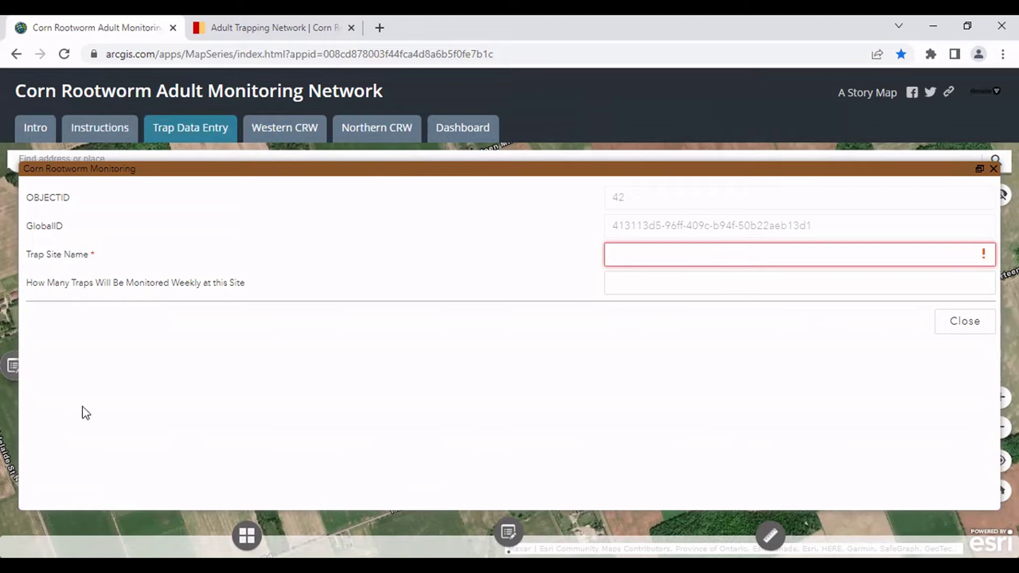
Enter 'Tracey Site #1' as the trap site name and 4 weekly monitored traps, then close the form.
{"action": "left_click", "coordinate": [637, 253]}
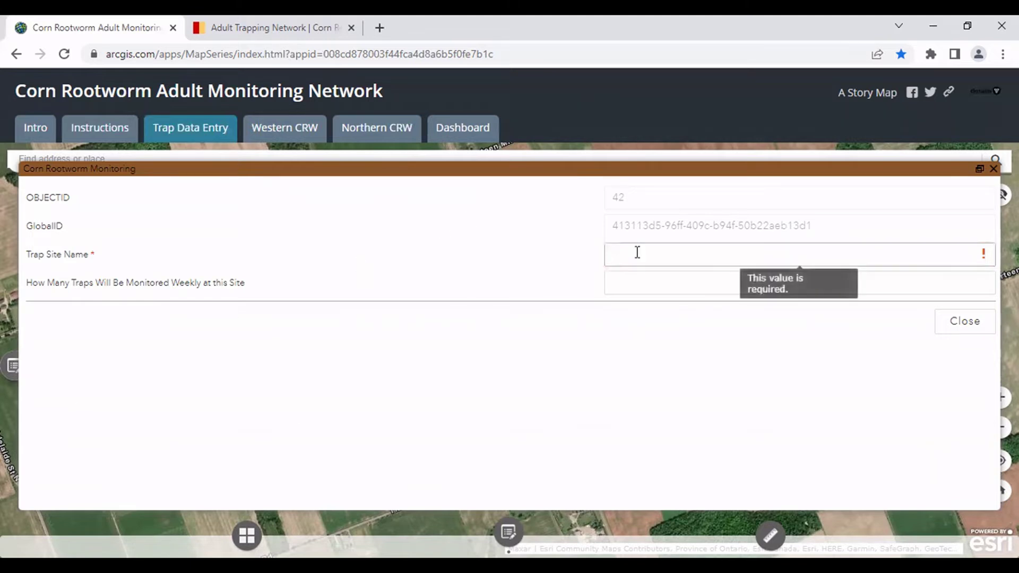
{"action": "type", "text": "Tracey S"}
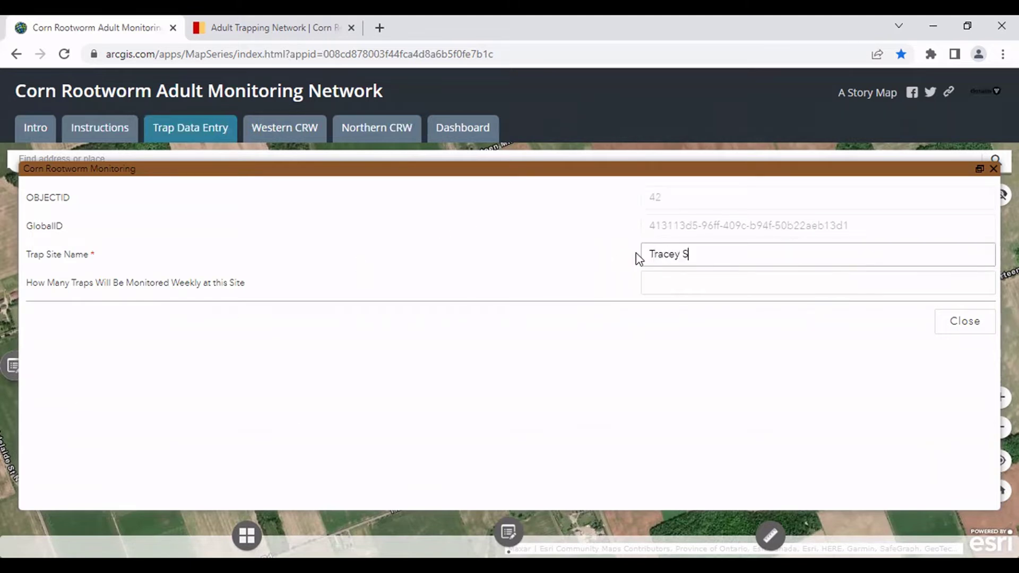
{"action": "type", "text": "ite #1"}
{"action": "left_click", "coordinate": [697, 285]}
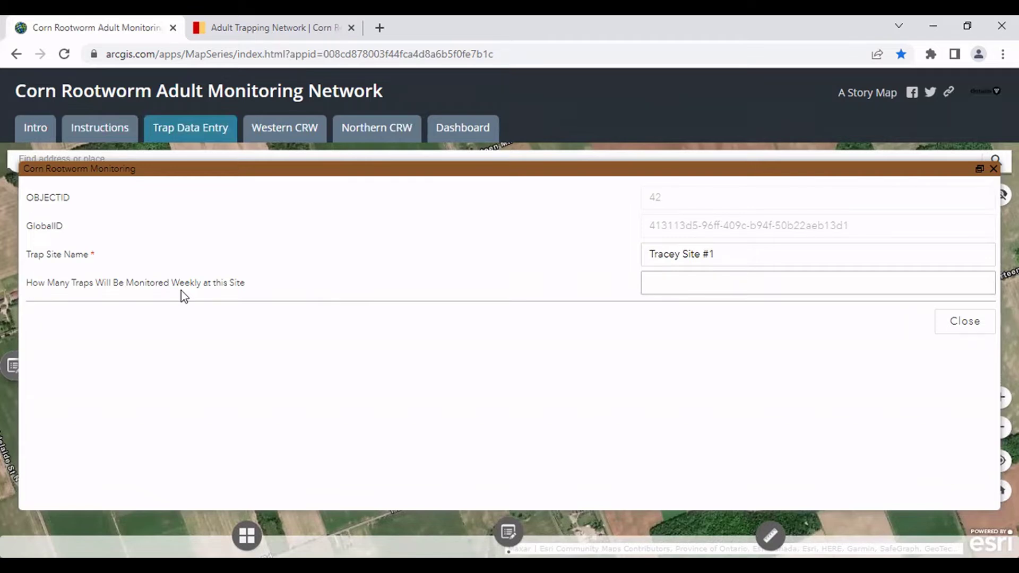
{"action": "type", "text": "4"}
{"action": "left_click", "coordinate": [974, 328]}
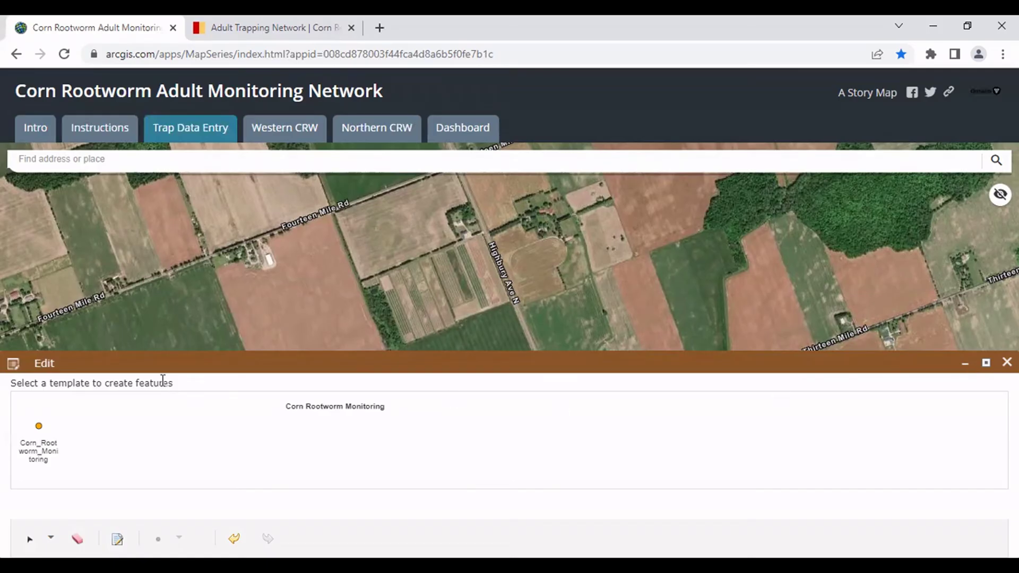
Pan to the new orange trap point, open its popup and expand it to full details.
{"action": "left_click_drag", "start_coordinate": [292, 314], "coordinate": [312, 164]}
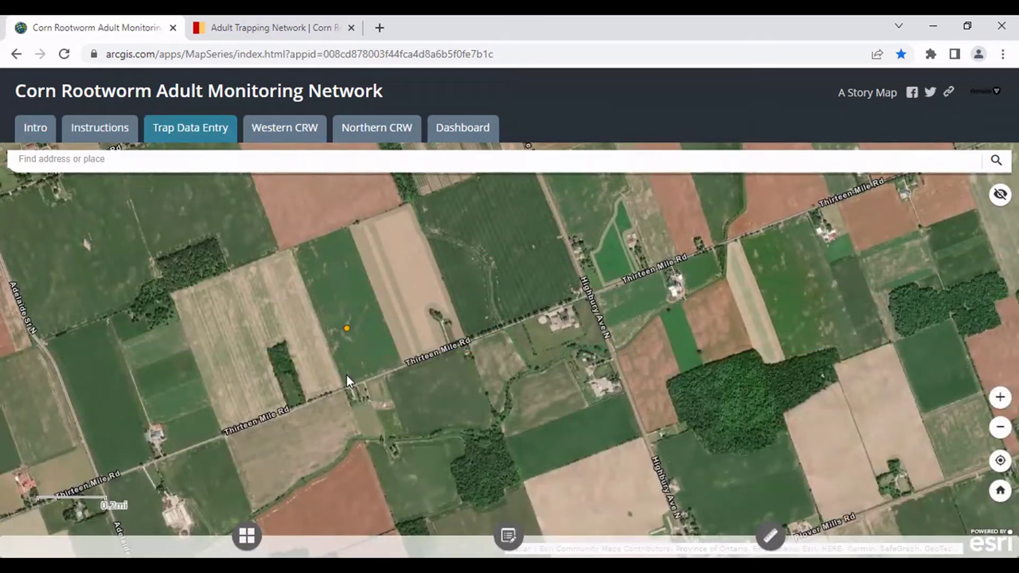
{"action": "scroll", "coordinate": [349, 357], "scroll_direction": "up", "scroll_amount": 2}
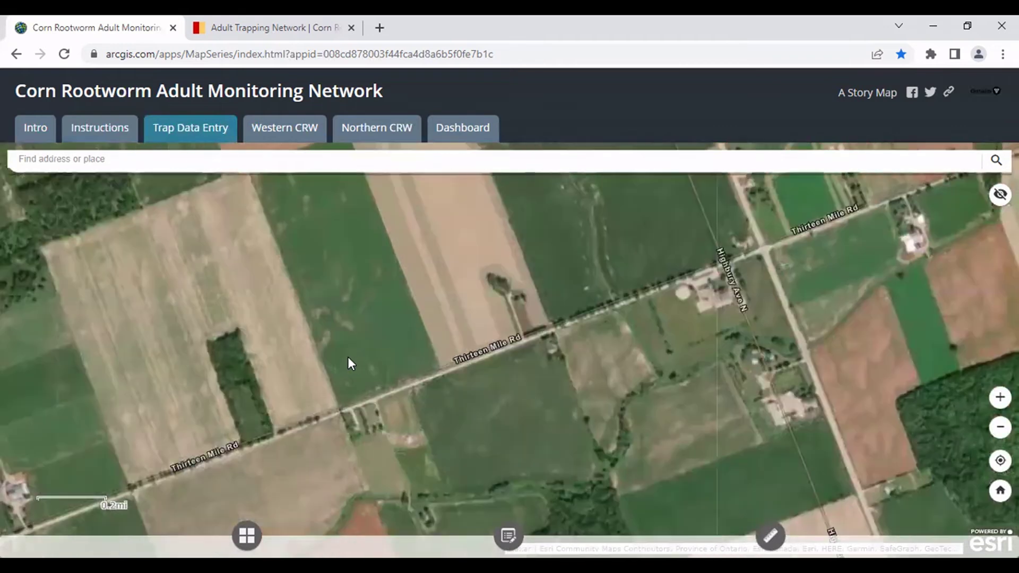
{"action": "left_click", "coordinate": [342, 297]}
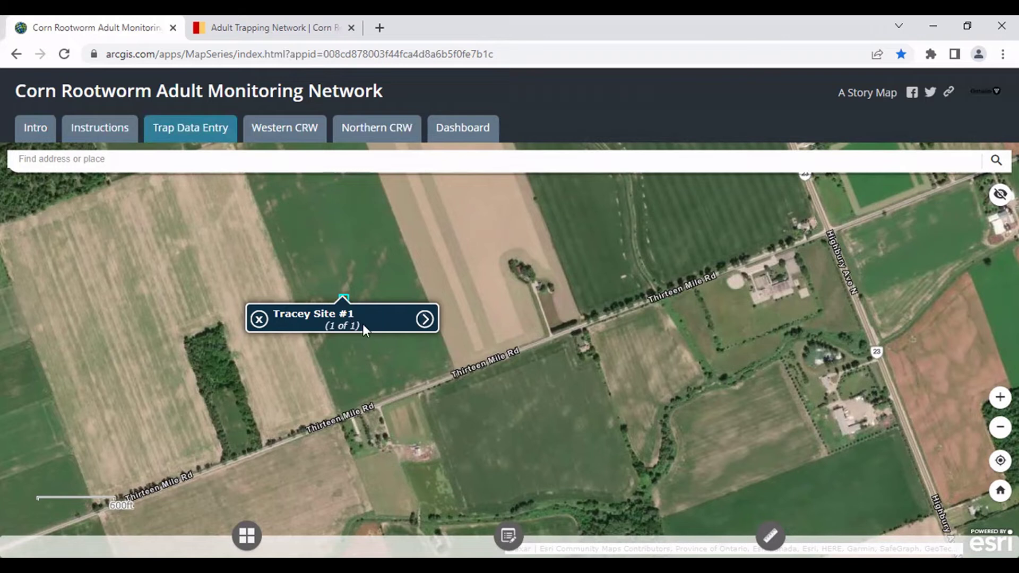
{"action": "left_click", "coordinate": [424, 320]}
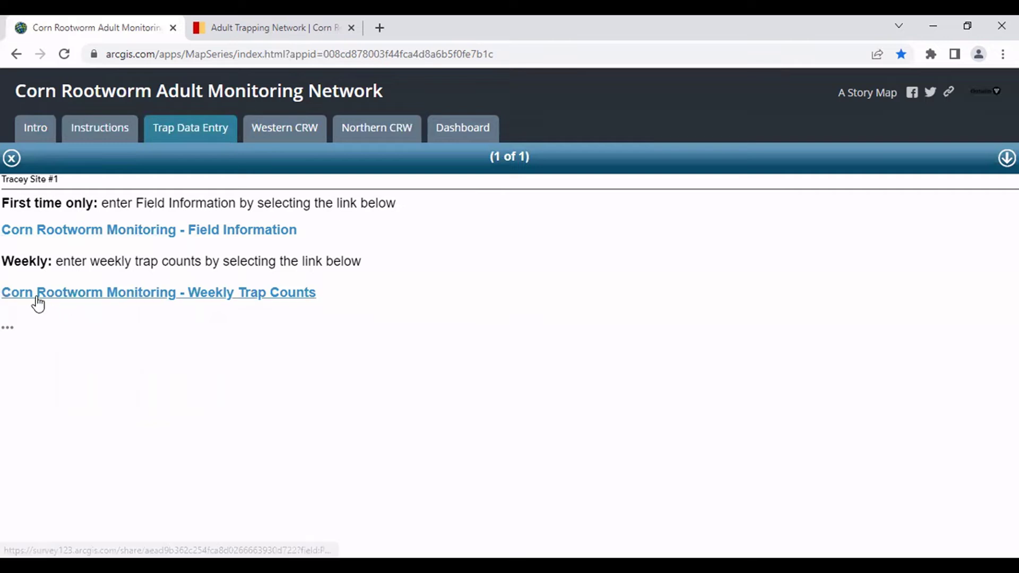
Open the Field Information survey and enter the participant's full name and e-mail address.
{"action": "left_click", "coordinate": [47, 230]}
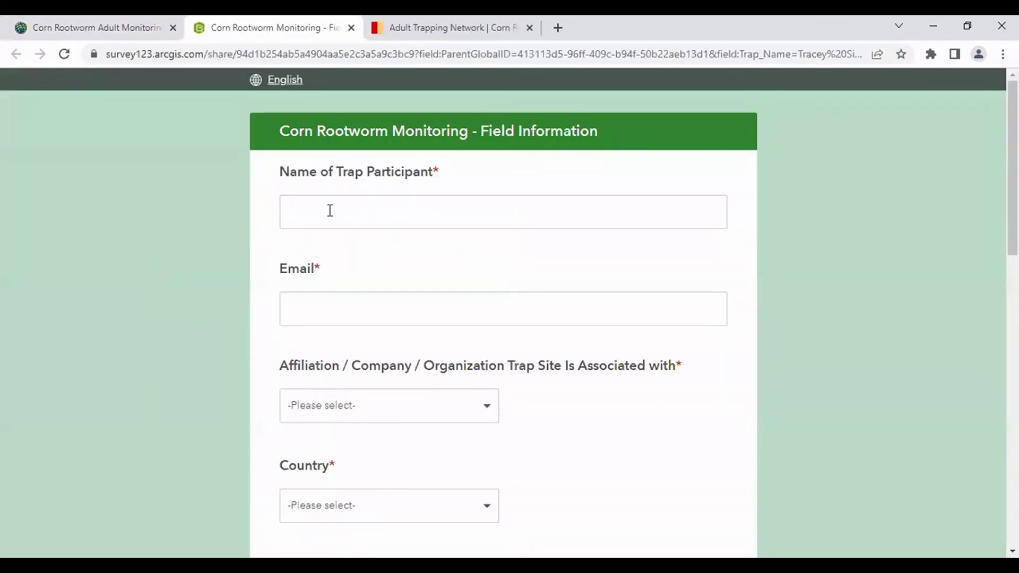
{"action": "left_click", "coordinate": [329, 210]}
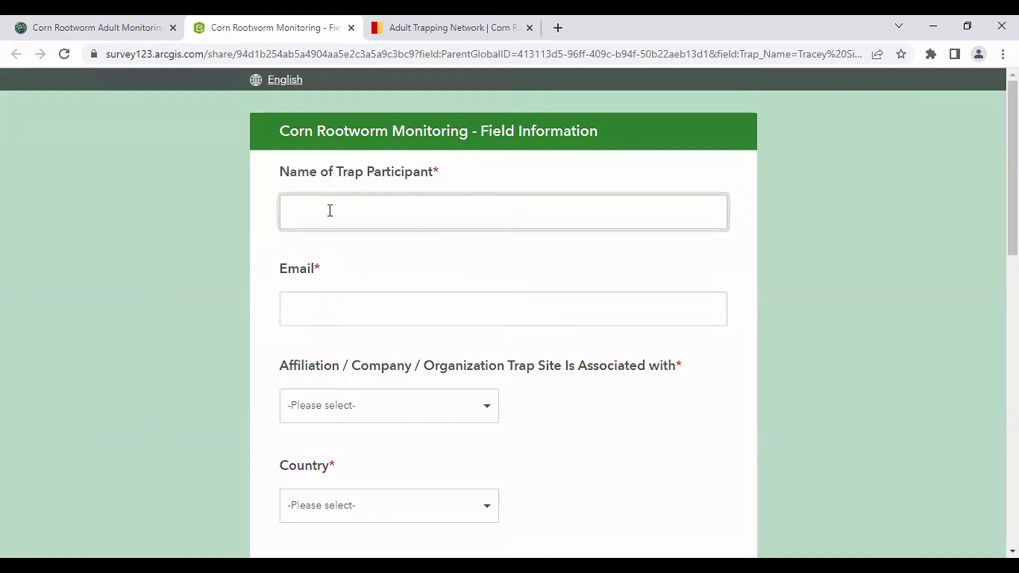
{"action": "left_click", "coordinate": [334, 310]}
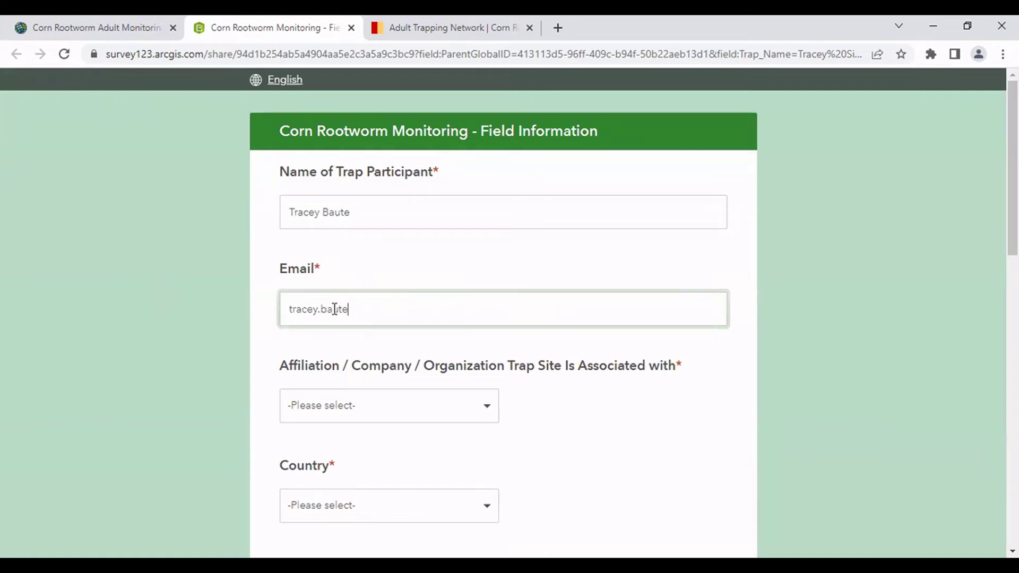
Finish the e-mail address and set the affiliation to Other with organization OMAFRA.
{"action": "scroll", "coordinate": [362, 337], "scroll_direction": "down", "scroll_amount": 1}
{"action": "left_click", "coordinate": [364, 331]}
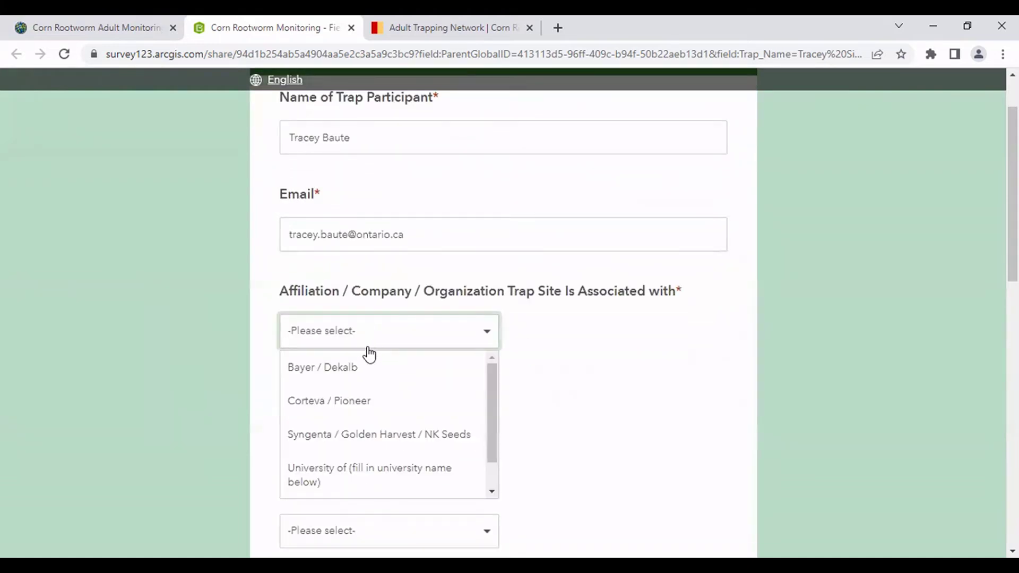
{"action": "scroll", "coordinate": [366, 352], "scroll_direction": "down", "scroll_amount": 1}
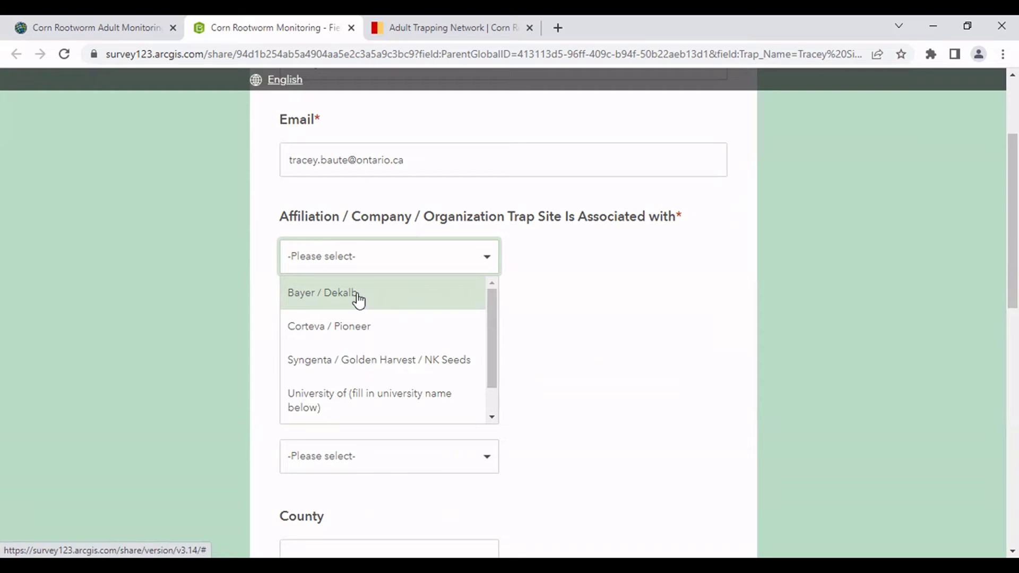
{"action": "scroll", "coordinate": [332, 407], "scroll_direction": "down", "scroll_amount": 1}
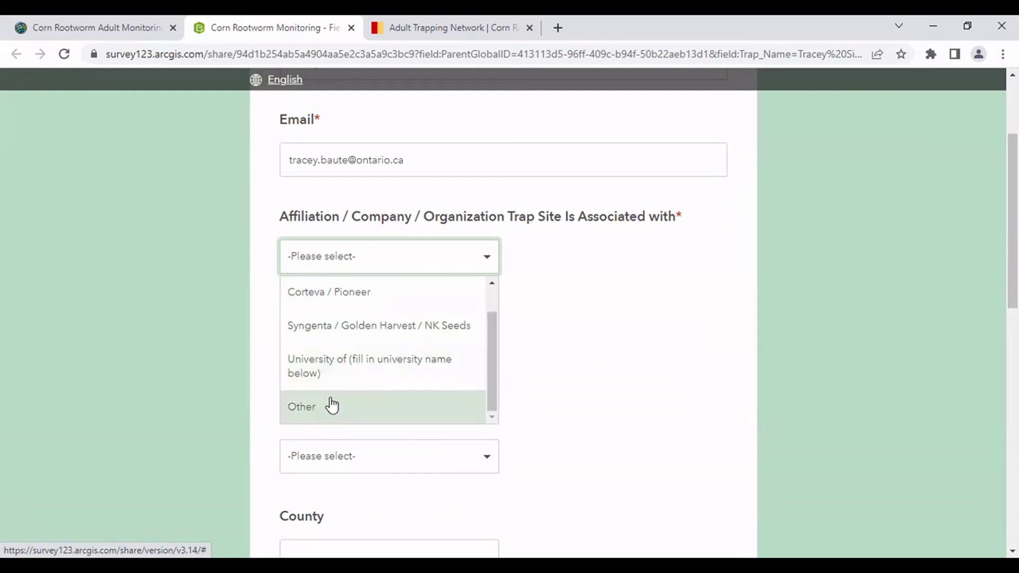
{"action": "scroll", "coordinate": [330, 411], "scroll_direction": "up", "scroll_amount": 1}
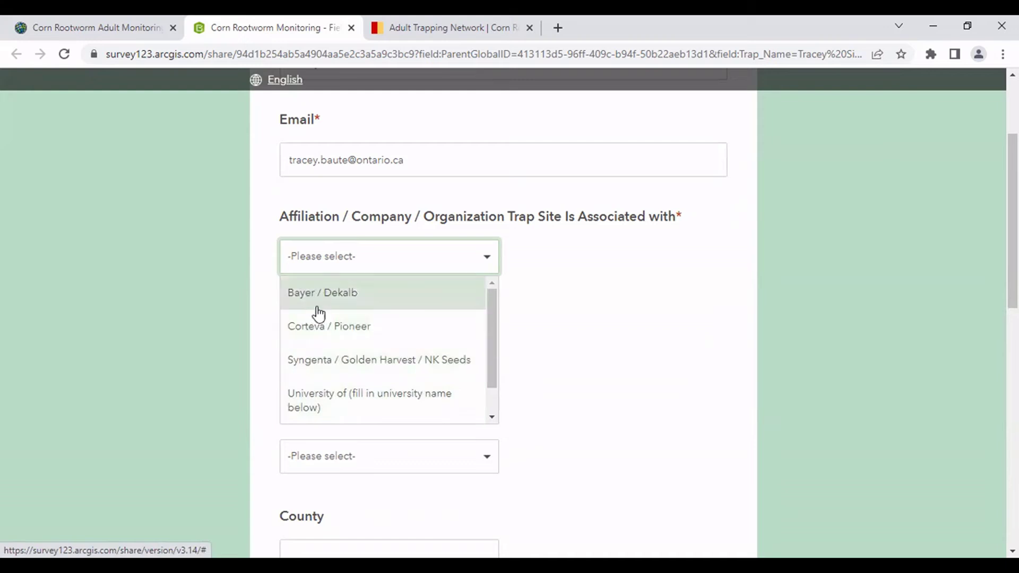
{"action": "scroll", "coordinate": [316, 364], "scroll_direction": "down", "scroll_amount": 1}
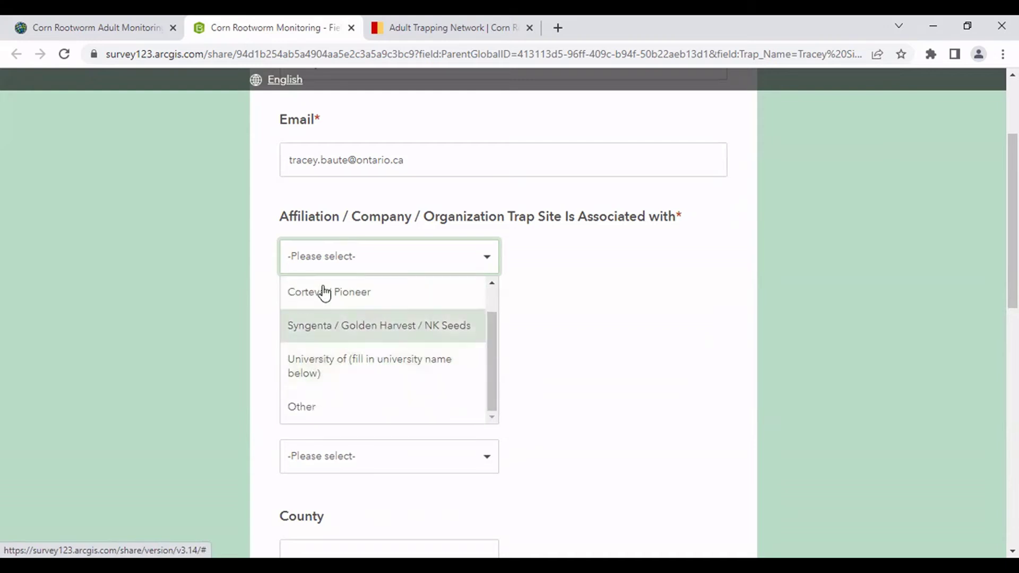
{"action": "left_click", "coordinate": [327, 379]}
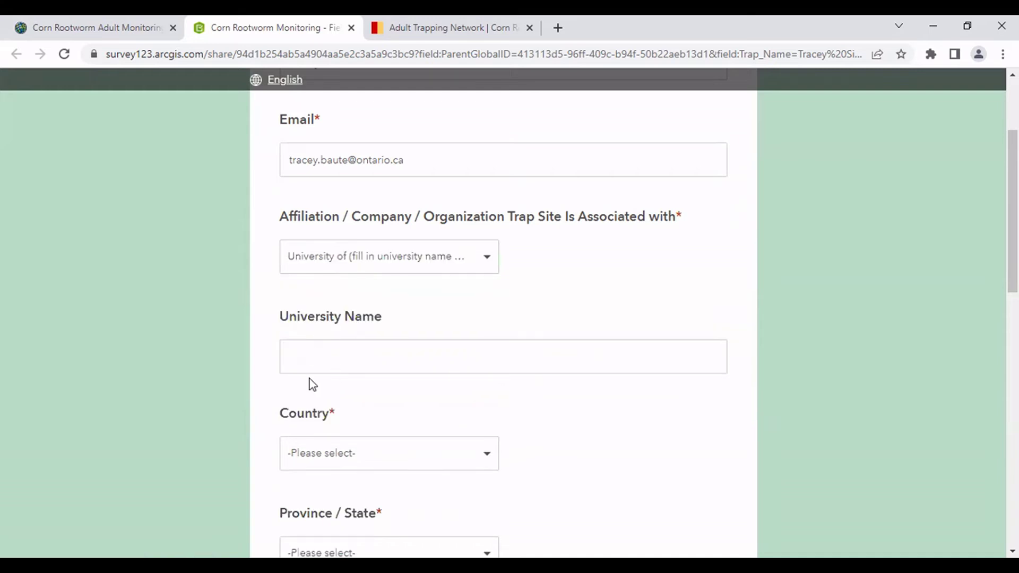
{"action": "left_click", "coordinate": [372, 260]}
{"action": "left_click", "coordinate": [332, 407]}
{"action": "left_click", "coordinate": [322, 361]}
{"action": "type", "text": "OMAFRA"}
Set the country to Canada and the province to Ontario.
{"action": "left_click", "coordinate": [329, 454]}
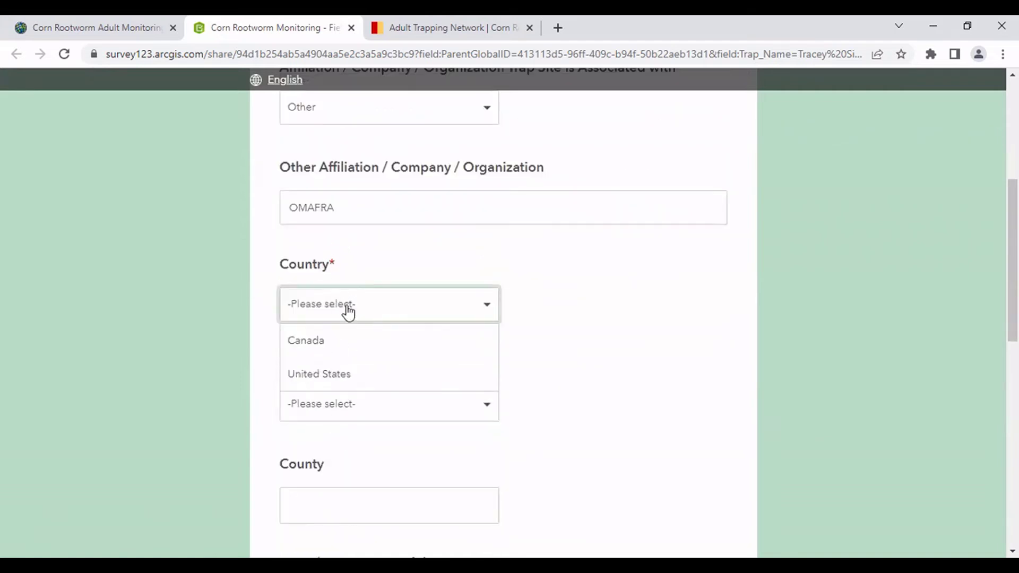
{"action": "left_click", "coordinate": [346, 342]}
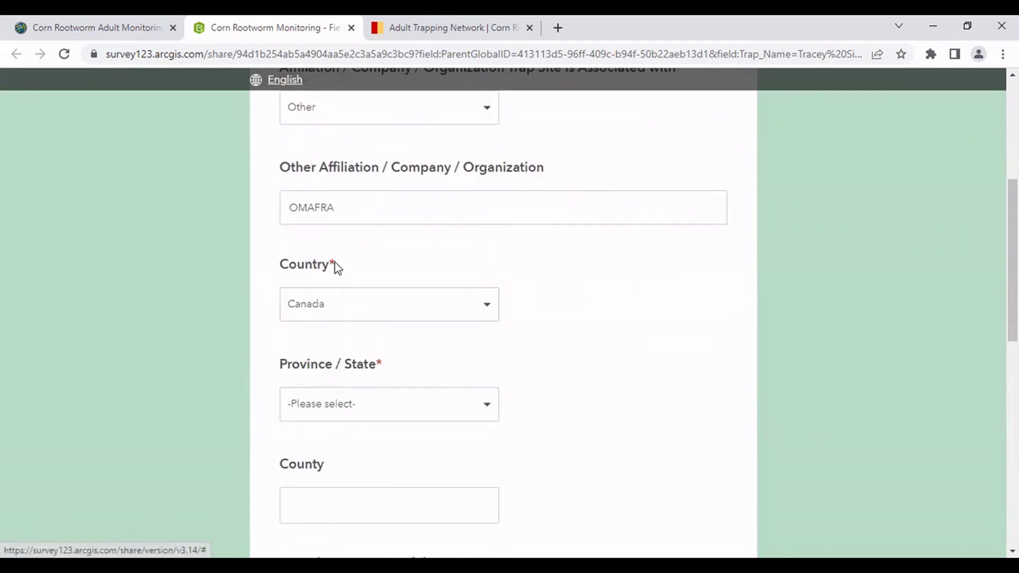
{"action": "left_click", "coordinate": [335, 417]}
{"action": "left_click", "coordinate": [330, 473]}
{"action": "scroll", "coordinate": [350, 362], "scroll_direction": "down", "scroll_amount": 4}
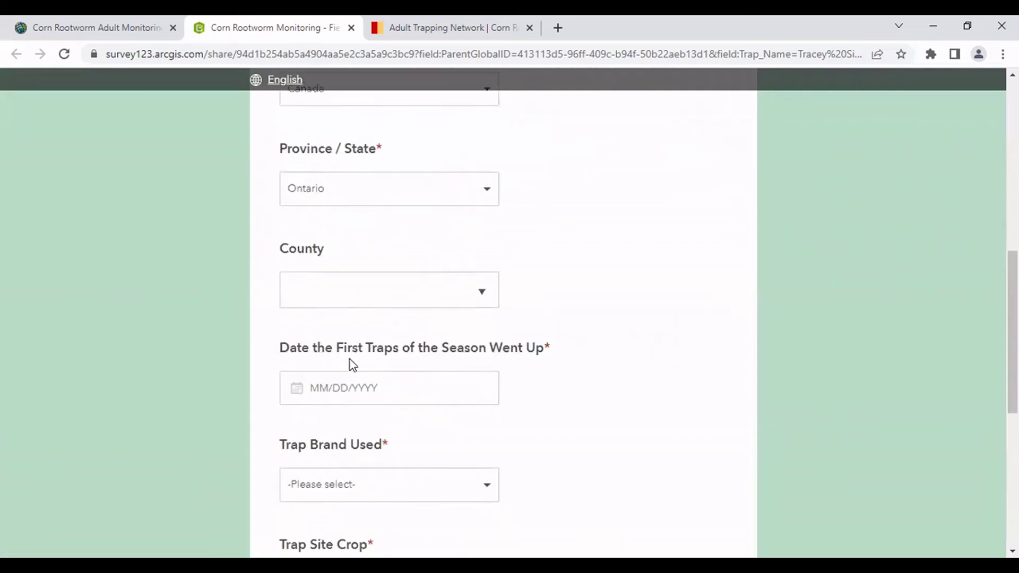
Set the first trap date to 7/6/2022.
{"action": "scroll", "coordinate": [330, 324], "scroll_direction": "down", "scroll_amount": 2}
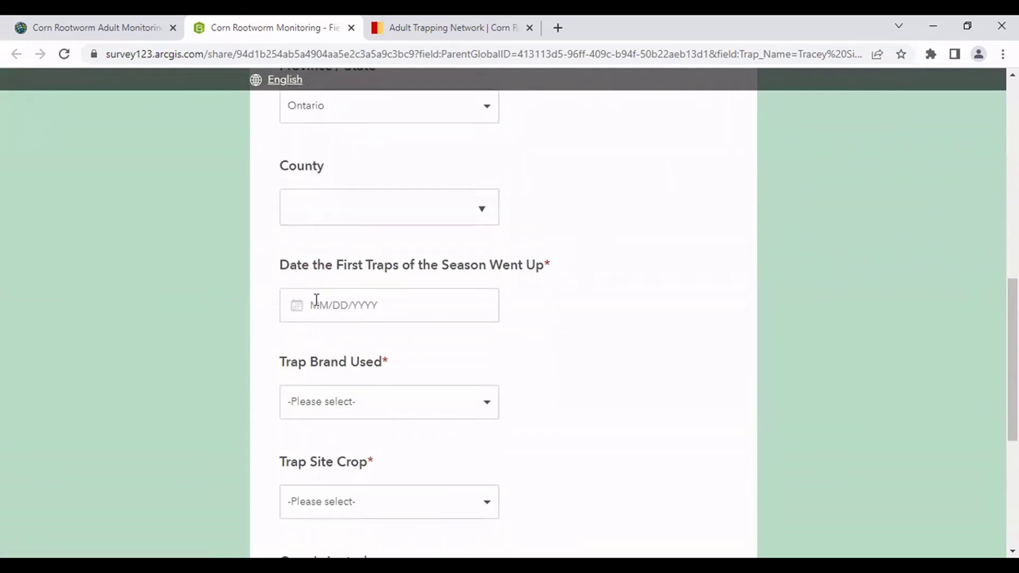
{"action": "left_click", "coordinate": [317, 300]}
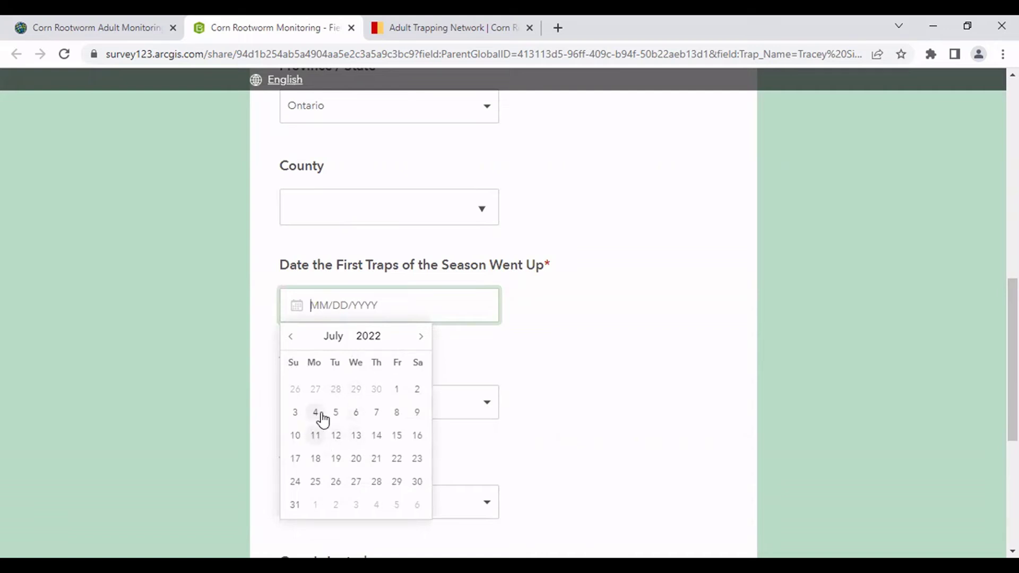
{"action": "left_click", "coordinate": [357, 414]}
Choose Trece Pherocon AM No-Bait (Yellow) as trap brand, then show the Trap Site Crop choices.
{"action": "scroll", "coordinate": [366, 334], "scroll_direction": "down", "scroll_amount": 3}
{"action": "left_click", "coordinate": [351, 263]}
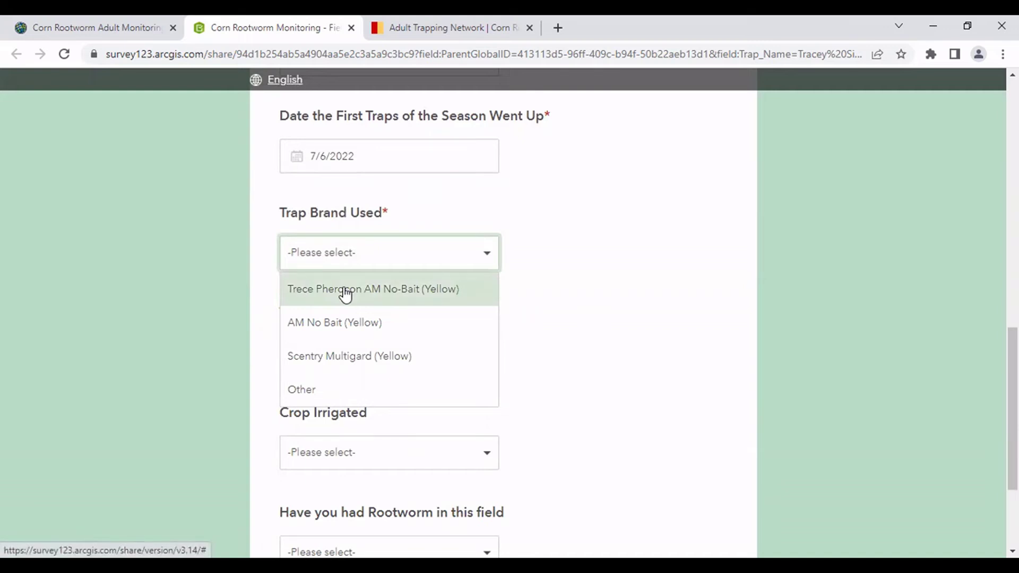
{"action": "left_click", "coordinate": [345, 291]}
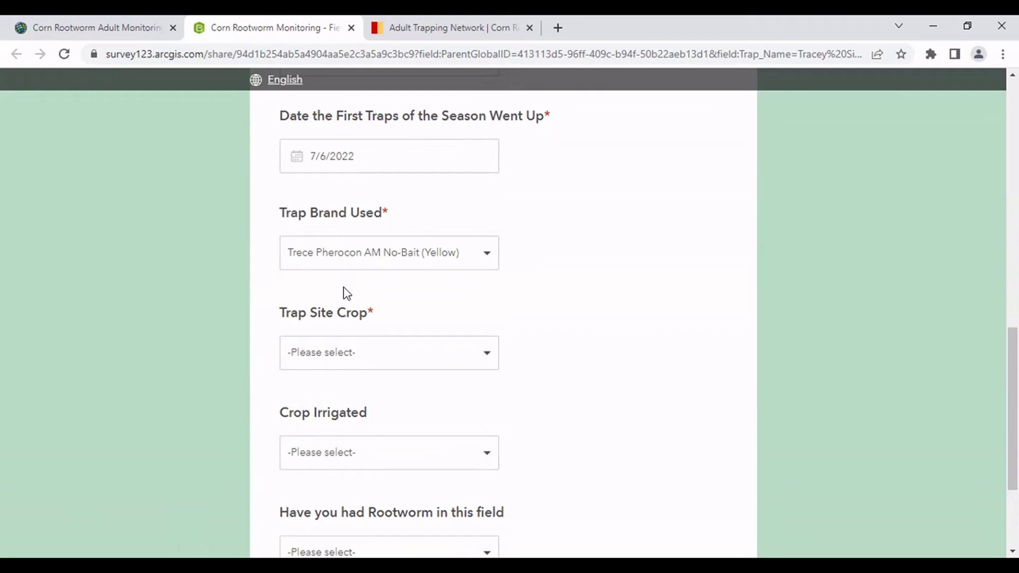
{"action": "scroll", "coordinate": [348, 305], "scroll_direction": "down", "scroll_amount": 1}
{"action": "left_click", "coordinate": [309, 213]}
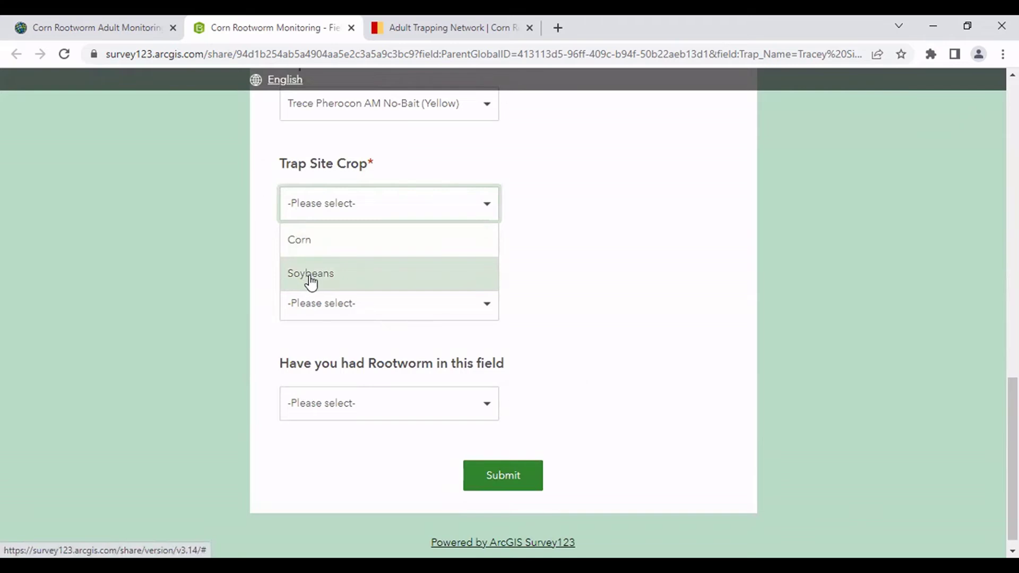
Select Corn as the trap site crop and enter hybrid DCK 48-56.
{"action": "left_click", "coordinate": [316, 241]}
{"action": "left_click", "coordinate": [327, 311]}
{"action": "type", "text": "D"}
{"action": "key", "text": "BackSpace"}
{"action": "type", "text": "DC"}
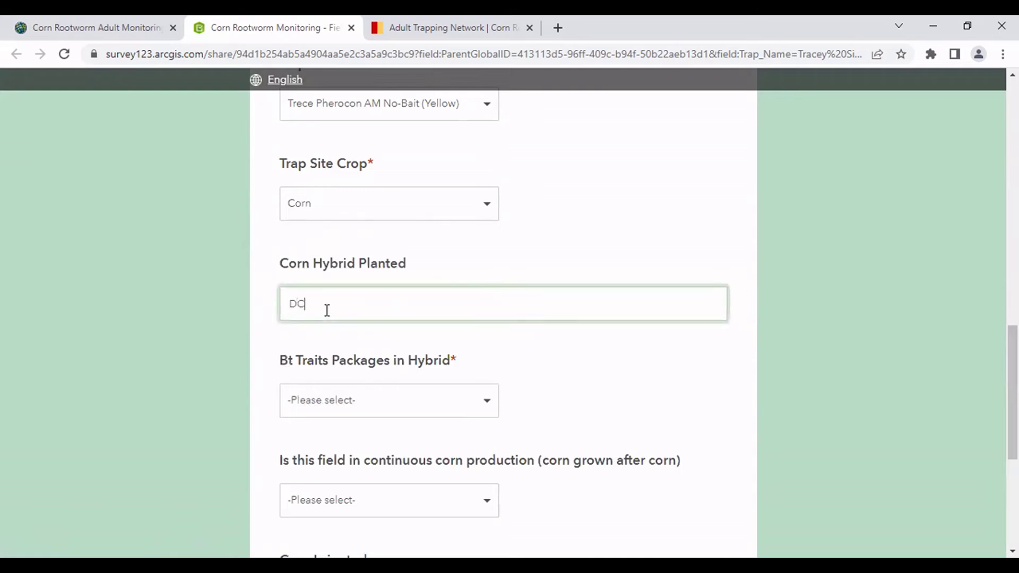
{"action": "type", "text": "K 48-56"}
Choose the Corn Rootworm BT Traits package with trait Cry3Bb1+ Cry34/35Ab1.
{"action": "scroll", "coordinate": [379, 314], "scroll_direction": "down", "scroll_amount": 3}
{"action": "left_click", "coordinate": [359, 262]}
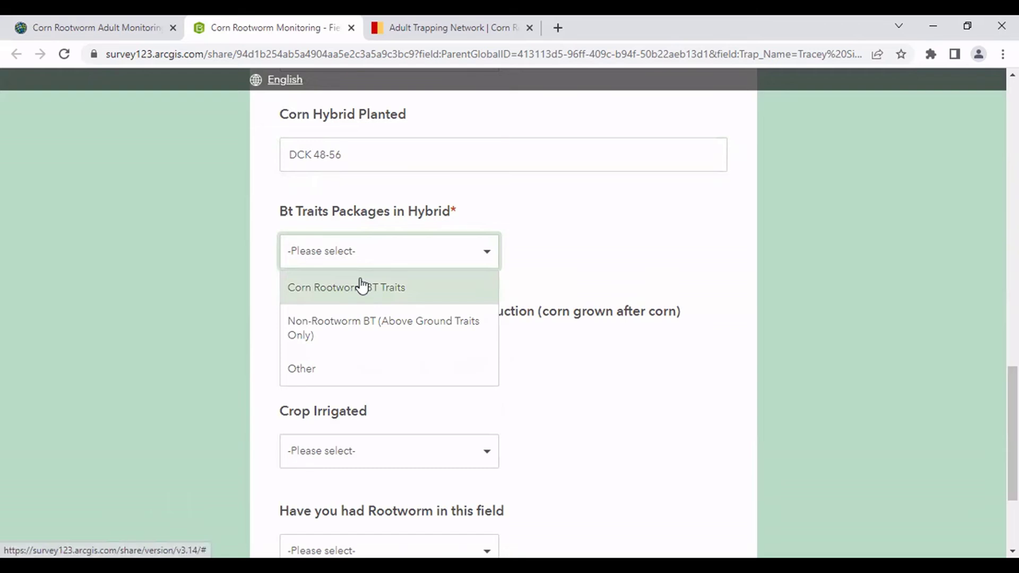
{"action": "left_click", "coordinate": [364, 287]}
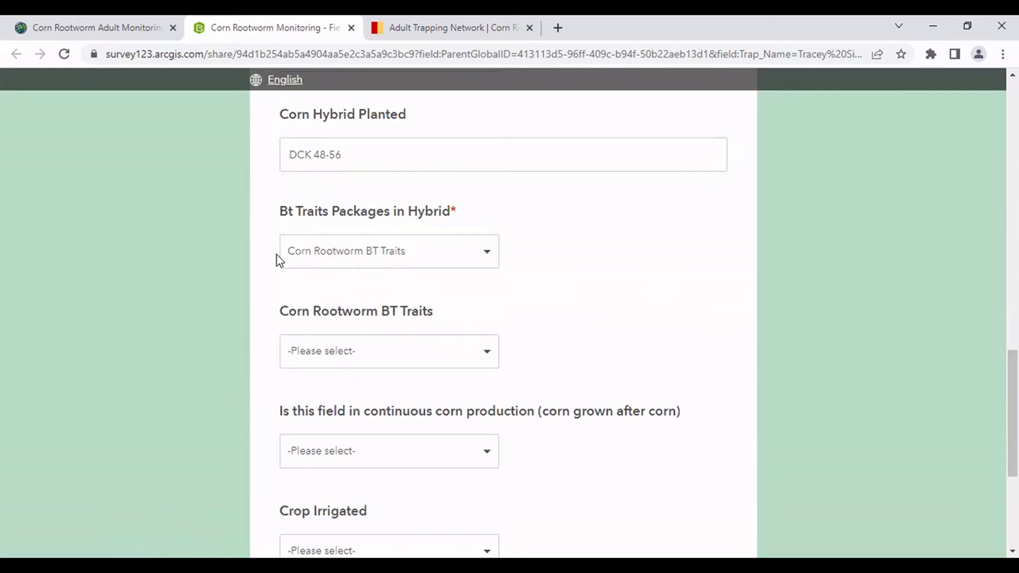
{"action": "scroll", "coordinate": [308, 283], "scroll_direction": "down", "scroll_amount": 2}
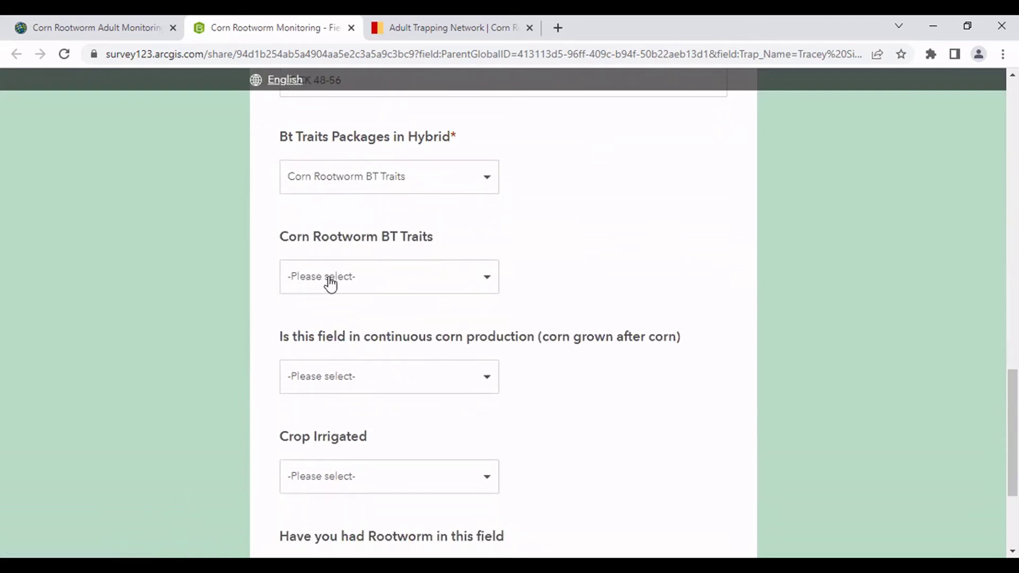
{"action": "left_click", "coordinate": [328, 280]}
{"action": "scroll", "coordinate": [352, 325], "scroll_direction": "down", "scroll_amount": 3}
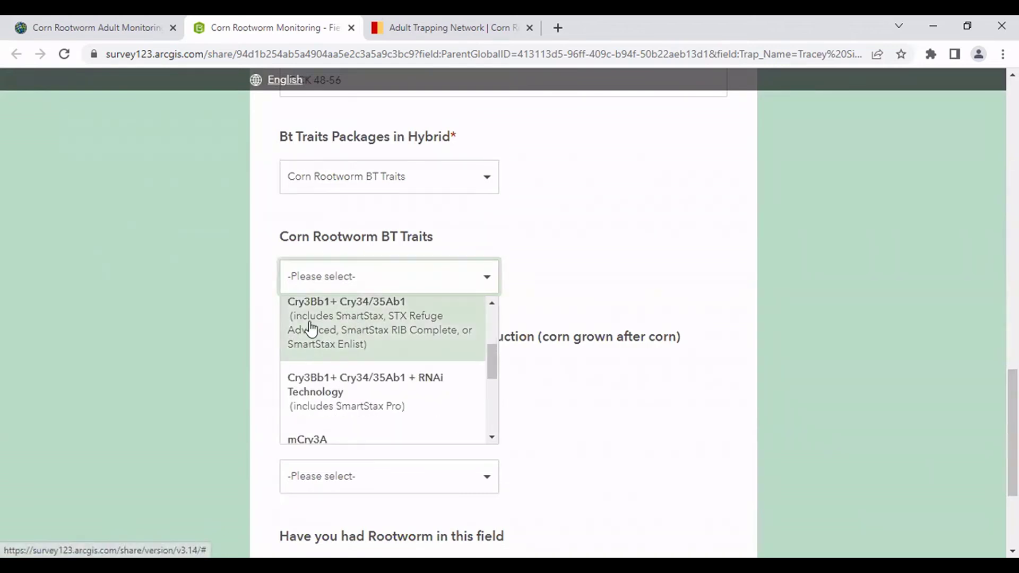
{"action": "scroll", "coordinate": [311, 330], "scroll_direction": "up", "scroll_amount": 1}
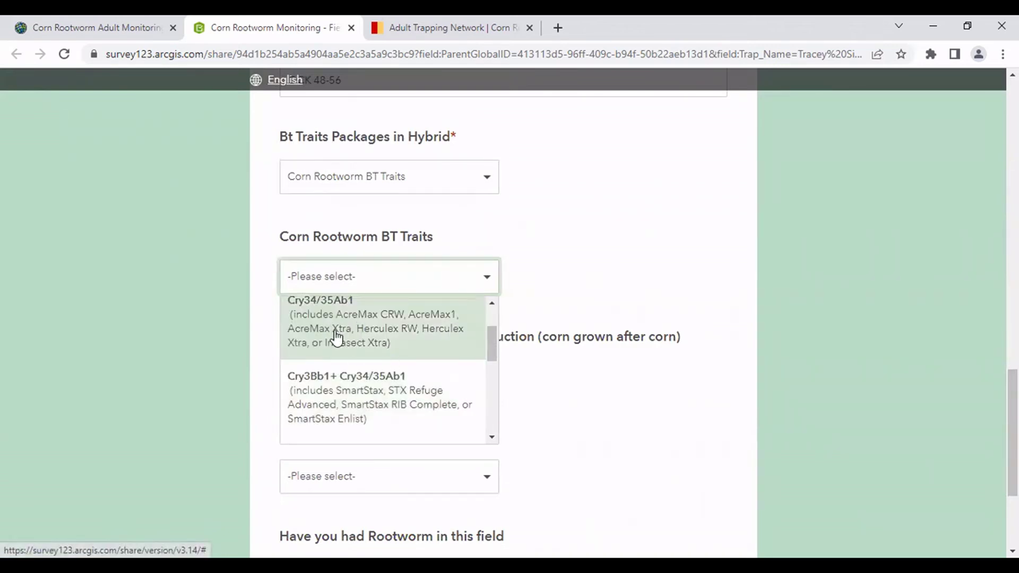
{"action": "scroll", "coordinate": [356, 406], "scroll_direction": "down", "scroll_amount": 1}
{"action": "scroll", "coordinate": [354, 397], "scroll_direction": "down", "scroll_amount": 1}
{"action": "left_click", "coordinate": [359, 329]}
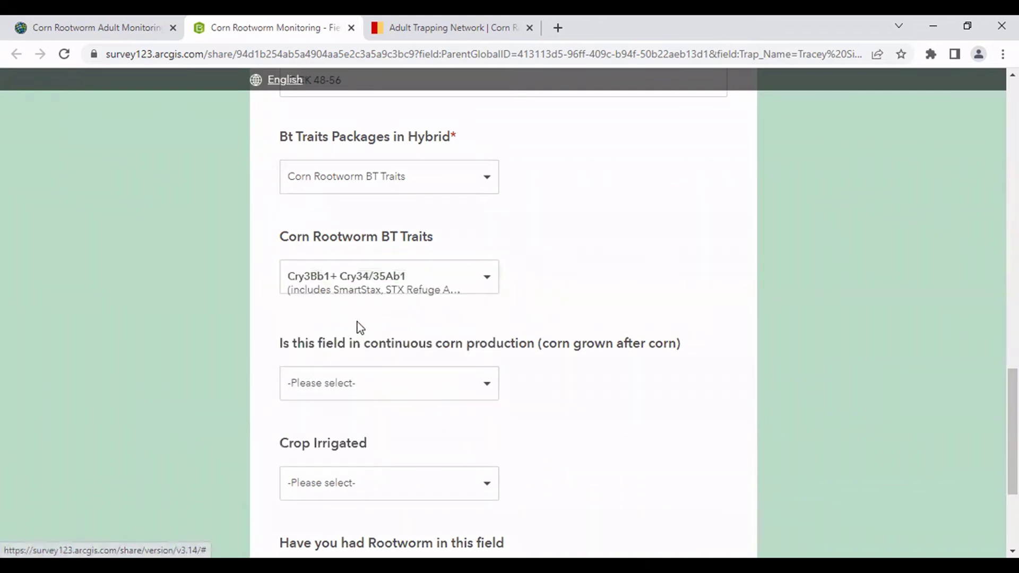
{"action": "scroll", "coordinate": [354, 327], "scroll_direction": "down", "scroll_amount": 1}
Answer Yes to continuous corn, enter 8 years in corn, and answer Yes to past rootworm.
{"action": "left_click", "coordinate": [347, 316]}
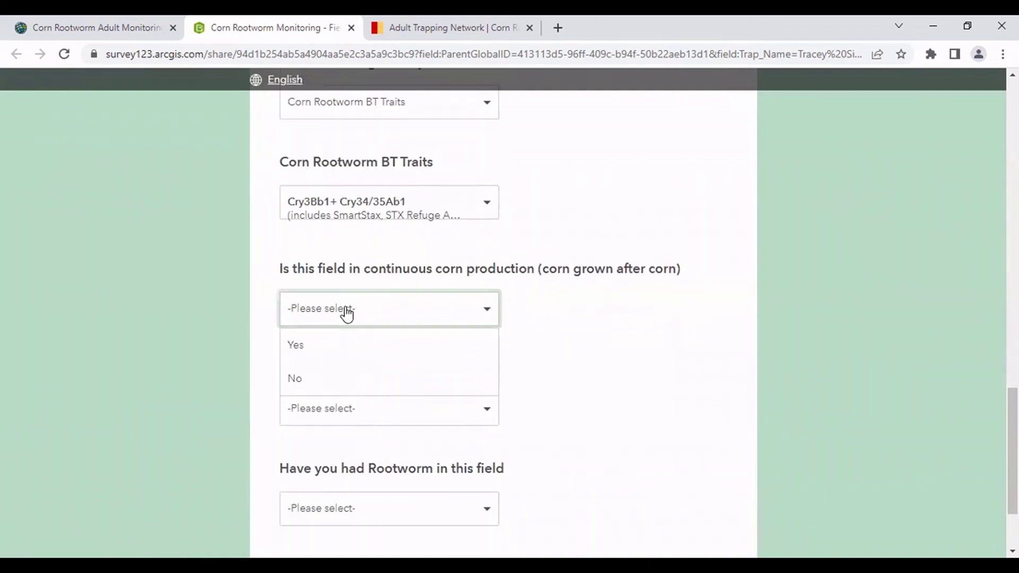
{"action": "left_click", "coordinate": [344, 344]}
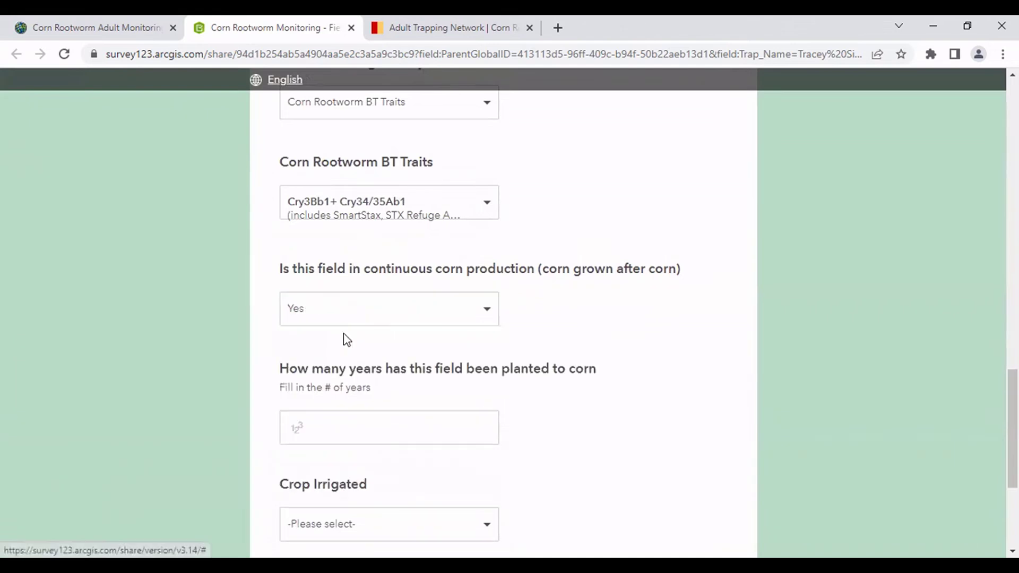
{"action": "scroll", "coordinate": [348, 378], "scroll_direction": "down", "scroll_amount": 1}
{"action": "left_click", "coordinate": [347, 355]}
{"action": "type", "text": "8"}
{"action": "scroll", "coordinate": [517, 403], "scroll_direction": "down", "scroll_amount": 3}
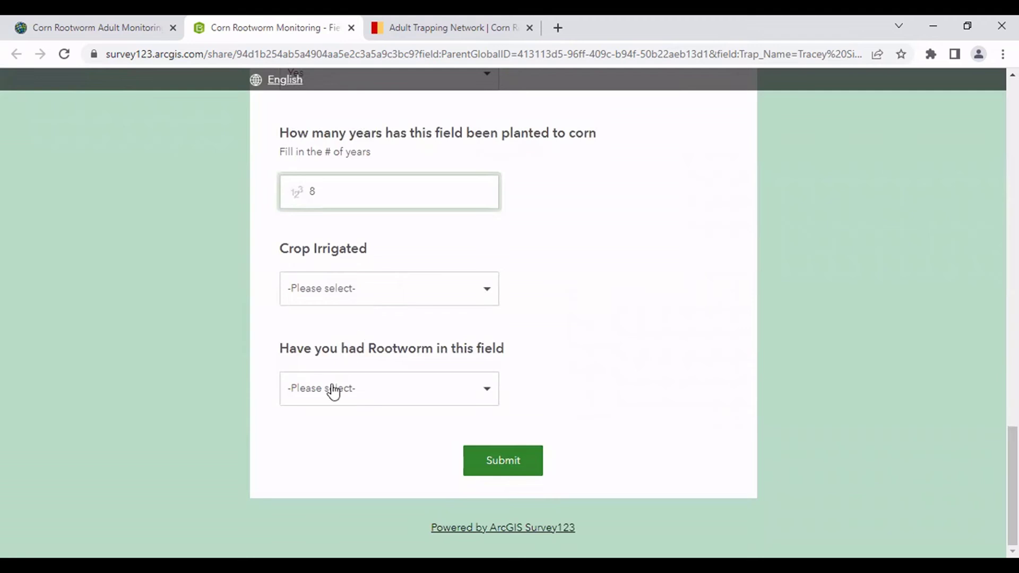
{"action": "left_click", "coordinate": [333, 394]}
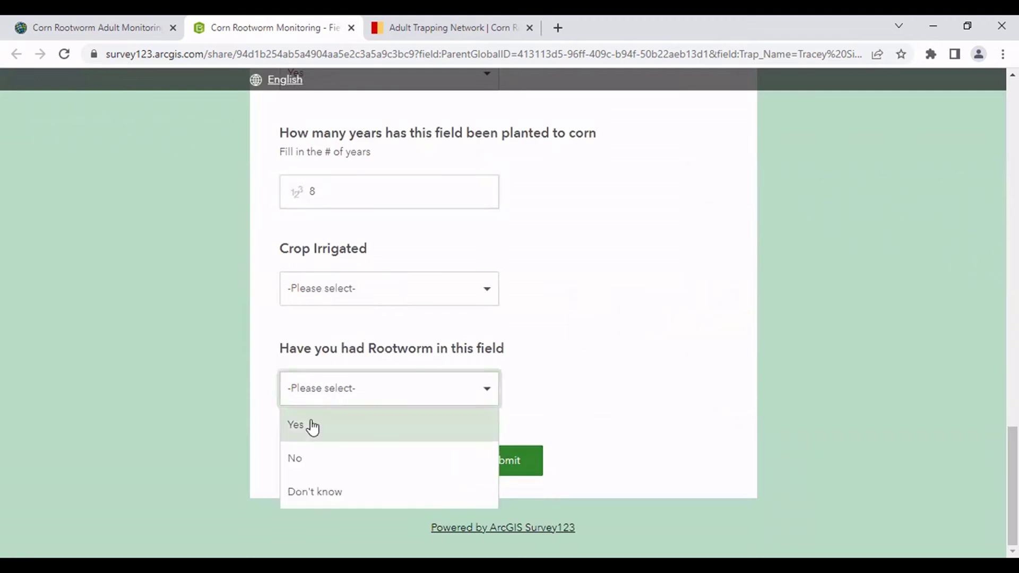
{"action": "left_click", "coordinate": [309, 427]}
Leave the rootworm issues and management lists empty and submit the Field Information form.
{"action": "scroll", "coordinate": [311, 380], "scroll_direction": "down", "scroll_amount": 4}
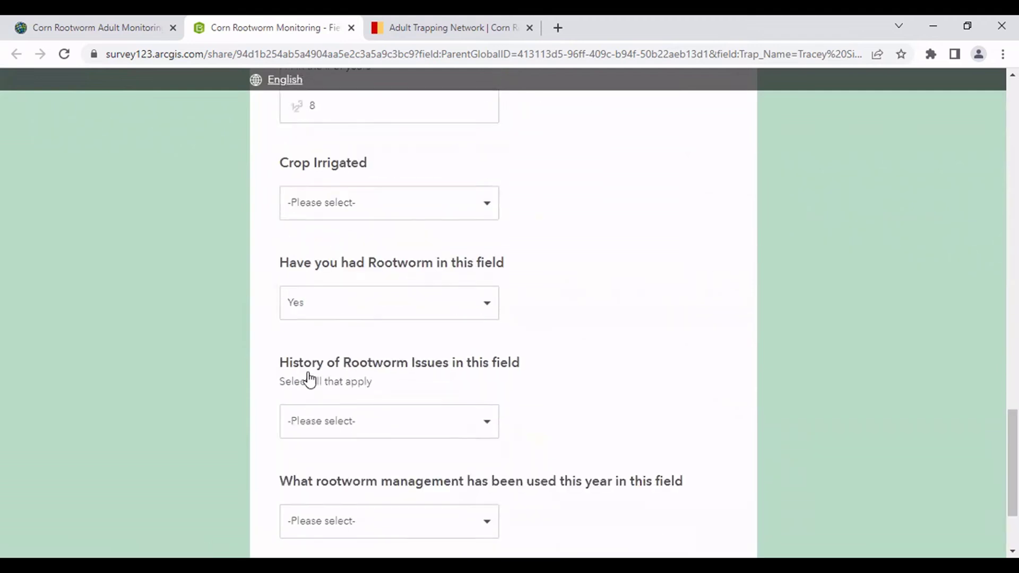
{"action": "left_click", "coordinate": [332, 301]}
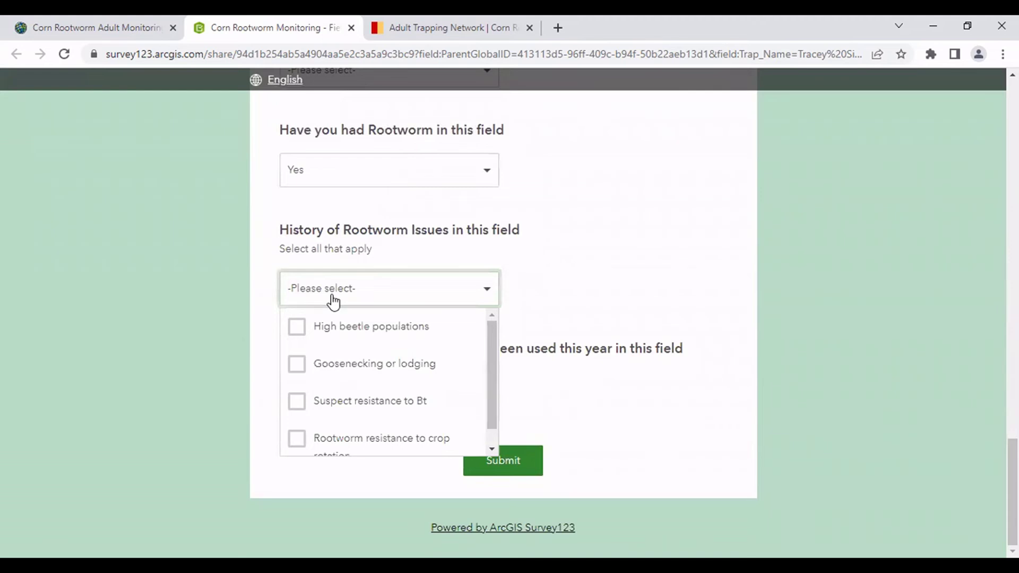
{"action": "scroll", "coordinate": [354, 334], "scroll_direction": "down", "scroll_amount": 1}
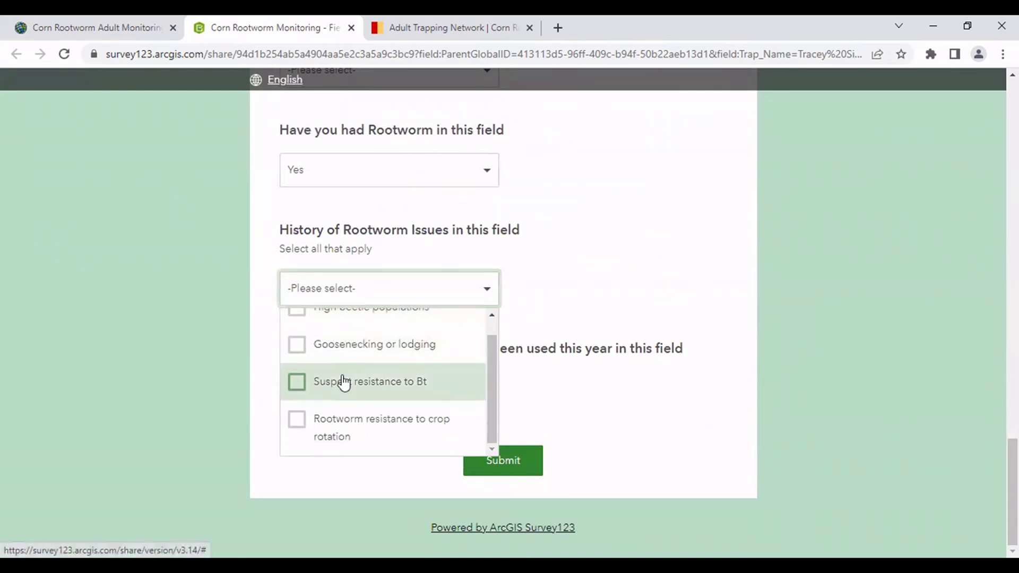
{"action": "scroll", "coordinate": [372, 372], "scroll_direction": "up", "scroll_amount": 1}
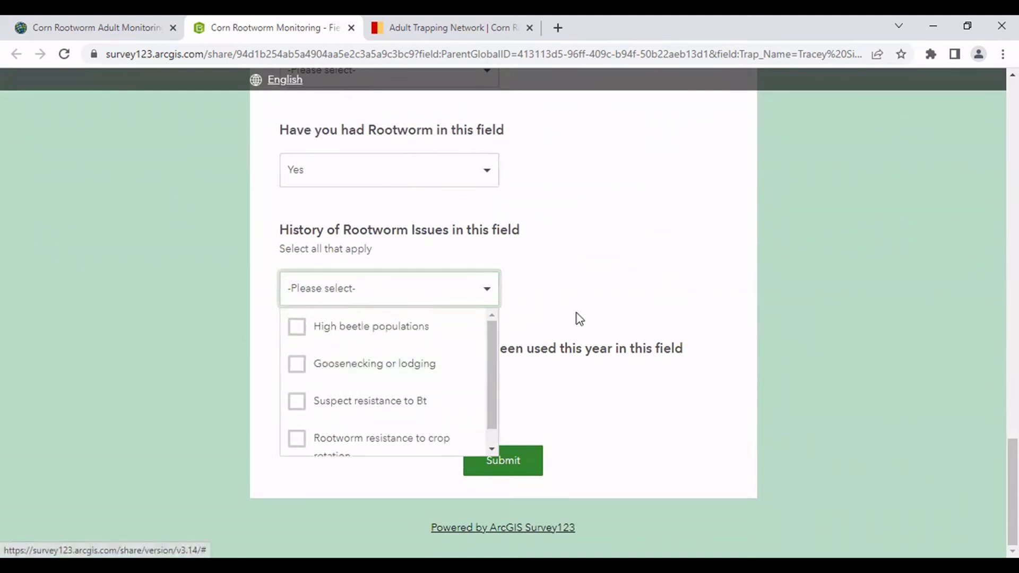
{"action": "left_click", "coordinate": [579, 318]}
{"action": "left_click", "coordinate": [377, 388]}
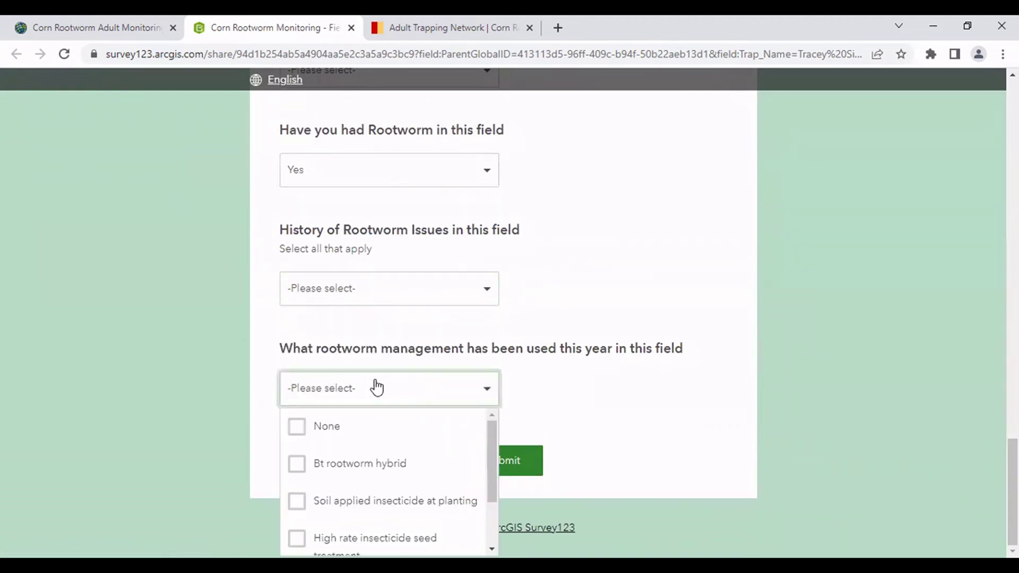
{"action": "left_click", "coordinate": [451, 222]}
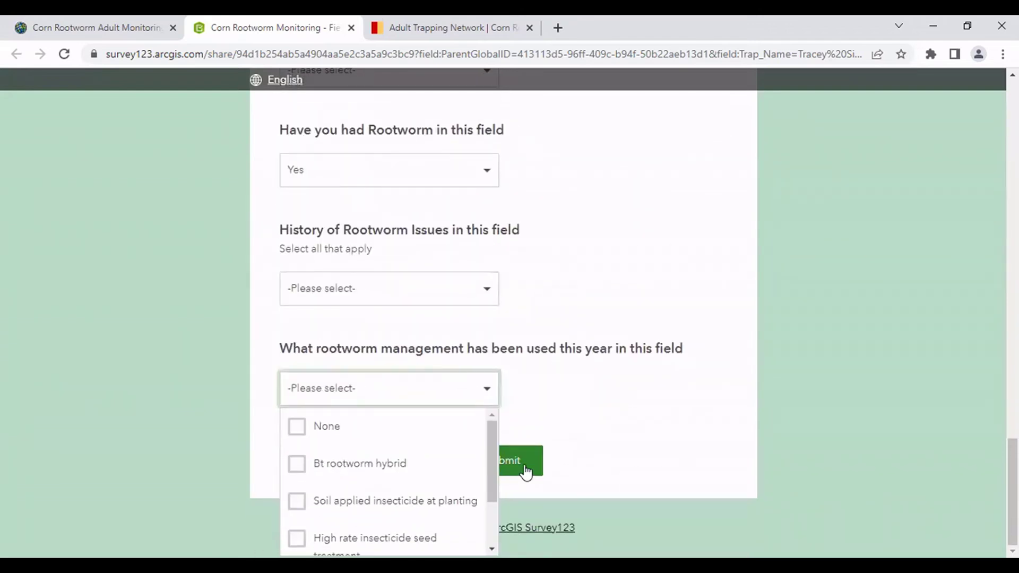
{"action": "left_click", "coordinate": [526, 470]}
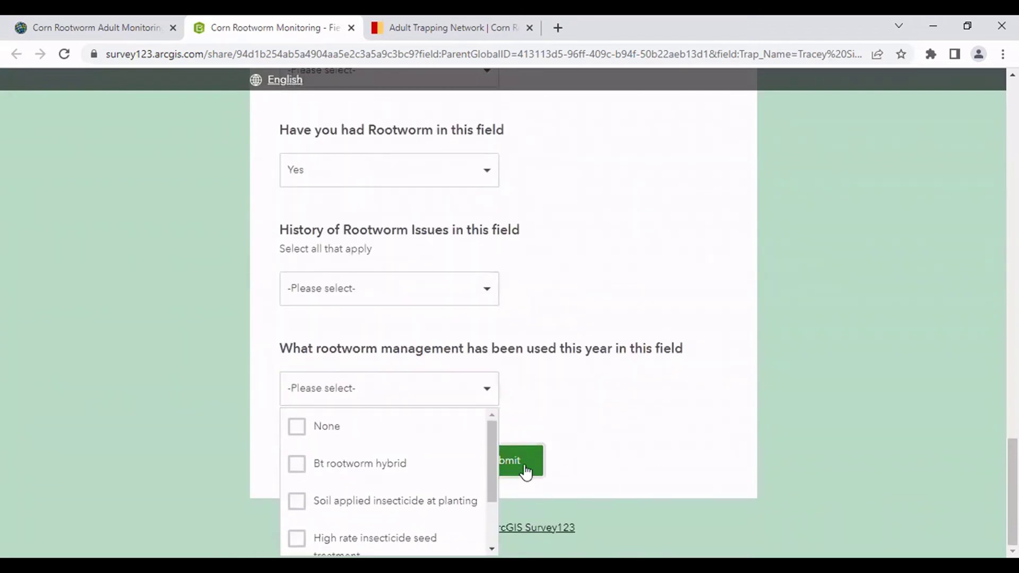
{"action": "left_click", "coordinate": [527, 397]}
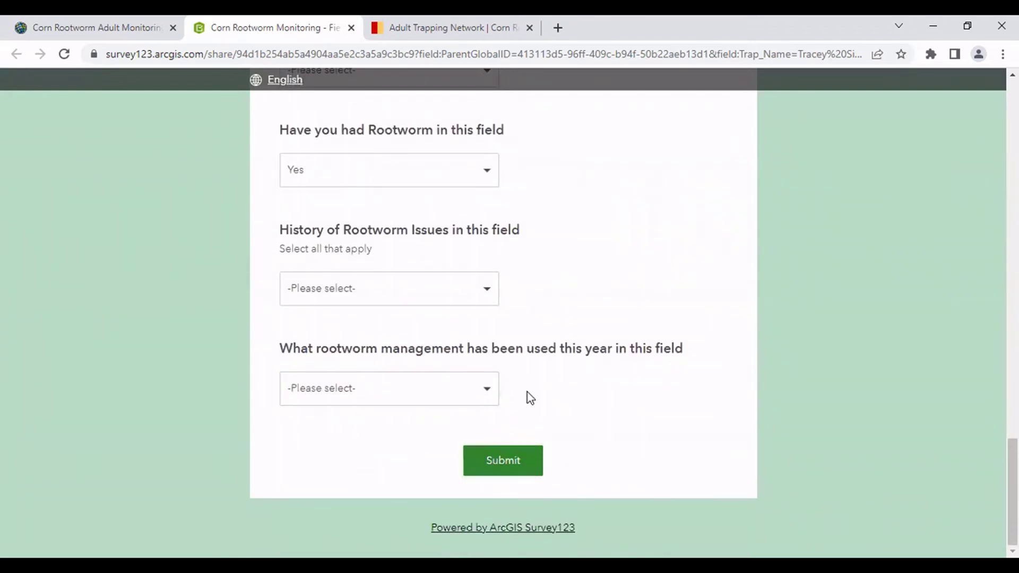
{"action": "left_click", "coordinate": [507, 463]}
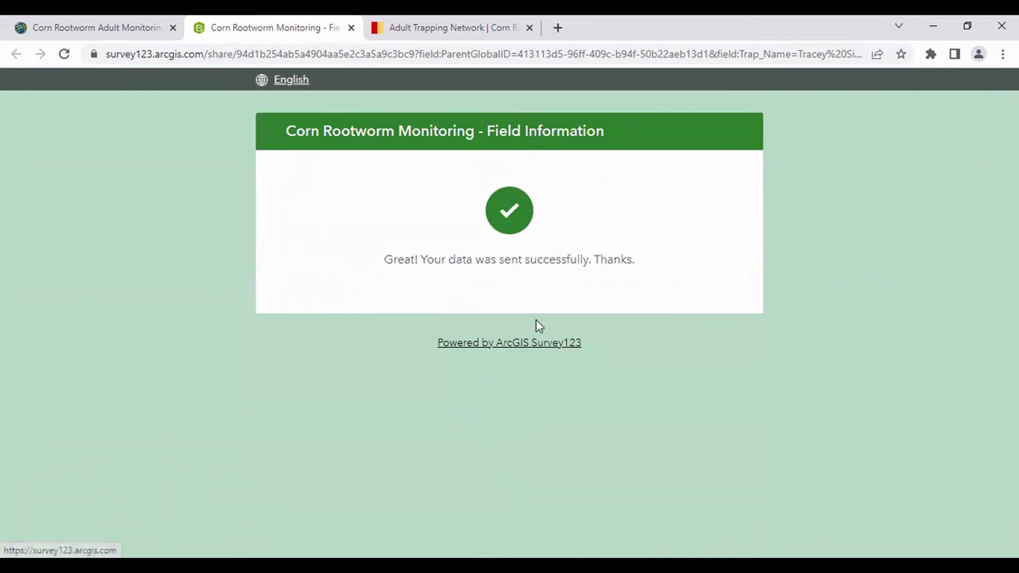
Return to the map and reopen the Field Information survey from the Tracey Site #1 popup.
{"action": "left_click", "coordinate": [351, 27]}
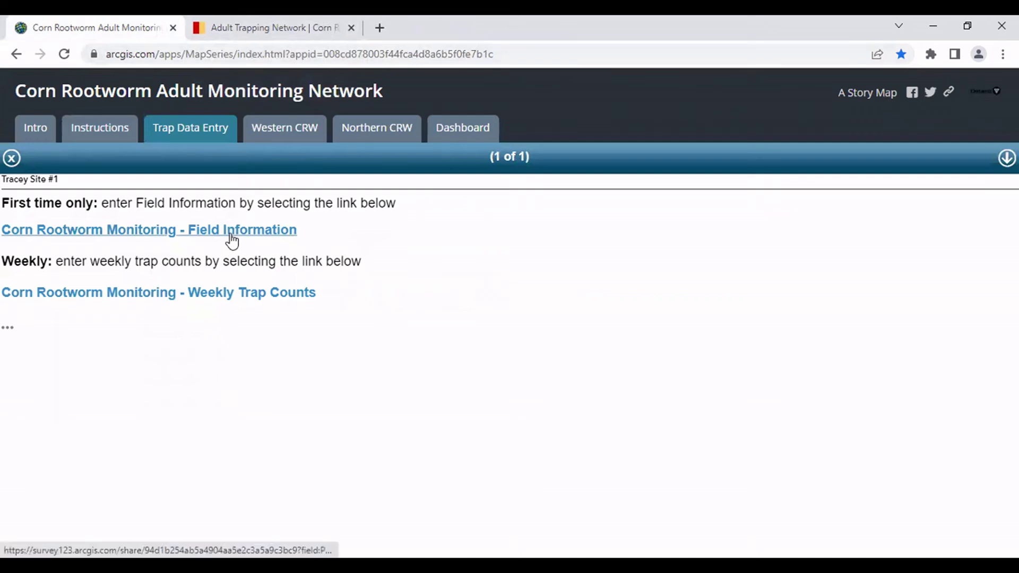
{"action": "left_click", "coordinate": [7, 156]}
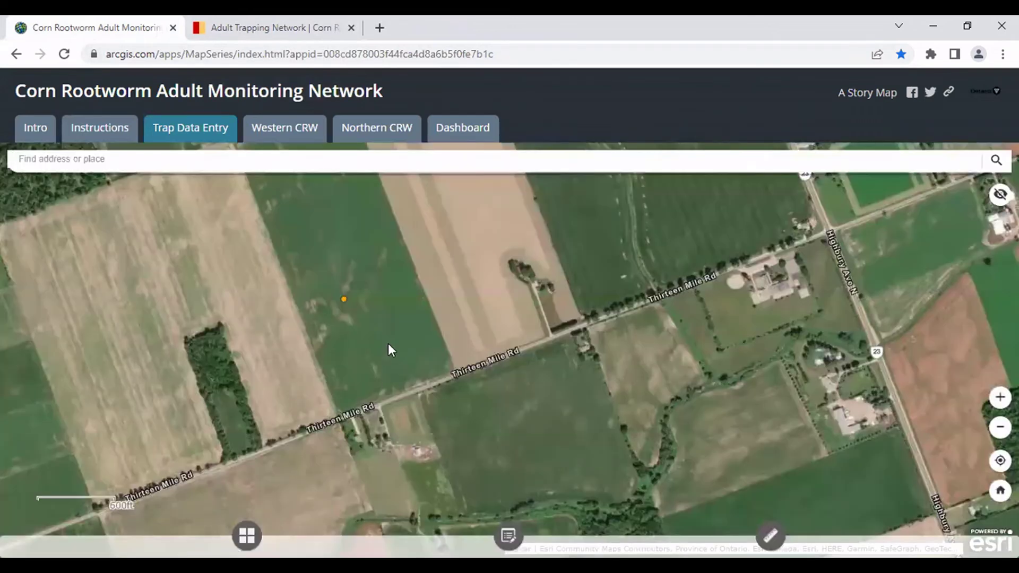
{"action": "left_click", "coordinate": [344, 298]}
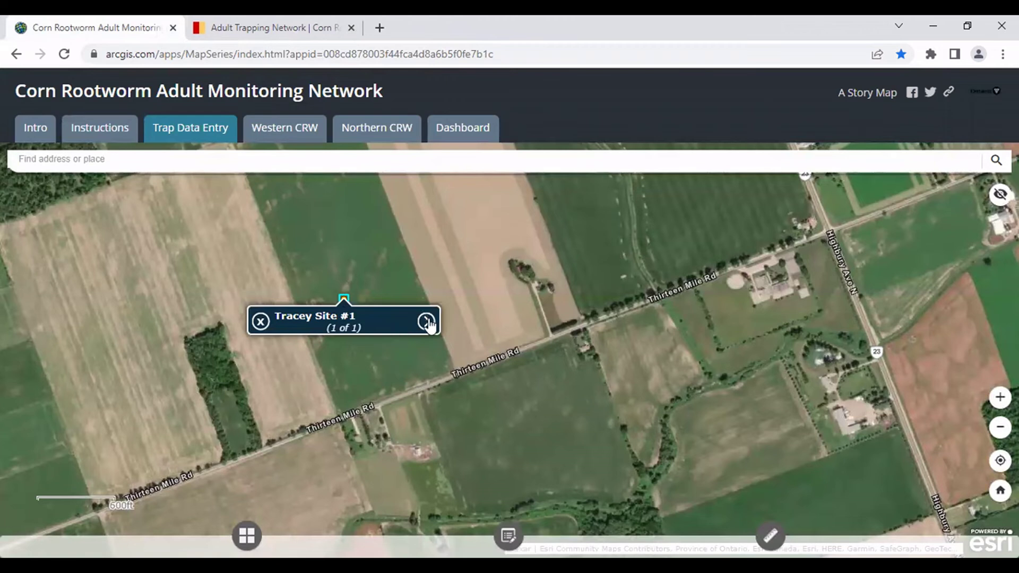
{"action": "left_click", "coordinate": [426, 321]}
{"action": "left_click", "coordinate": [247, 233]}
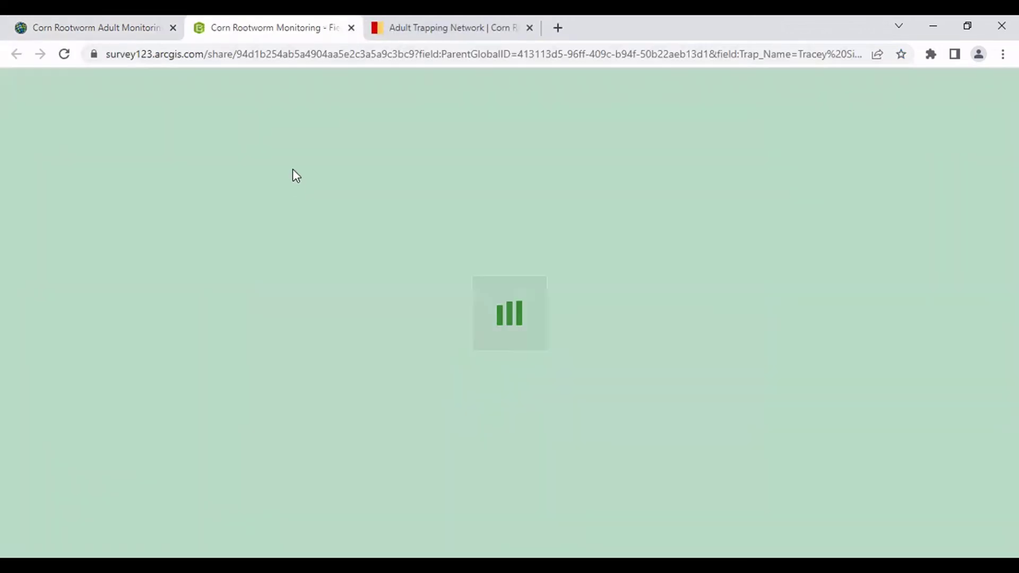
Scroll through the blank Field Information form and back to its top.
{"action": "scroll", "coordinate": [382, 202], "scroll_direction": "down", "scroll_amount": 15}
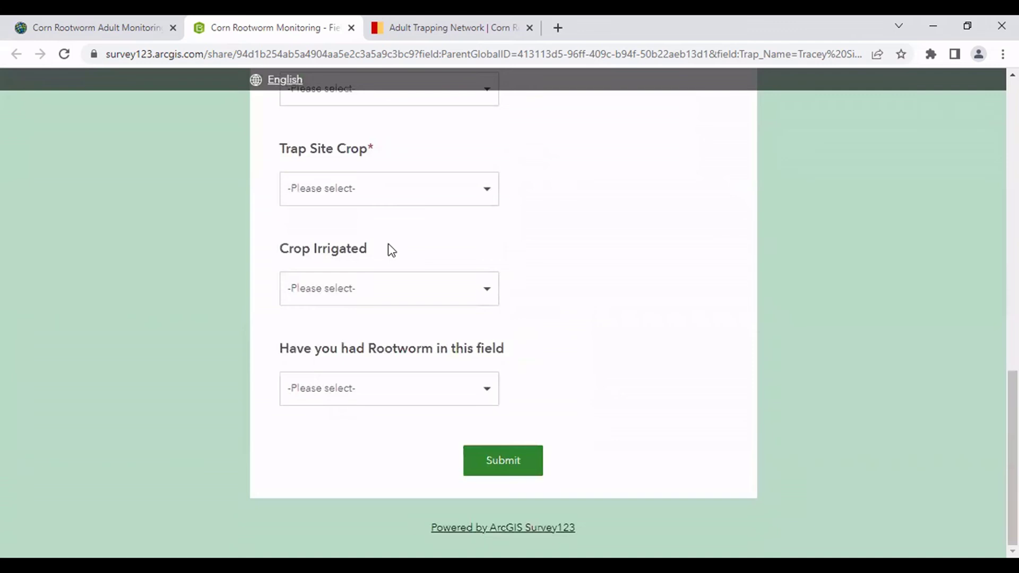
{"action": "scroll", "coordinate": [390, 251], "scroll_direction": "up", "scroll_amount": 4}
{"action": "scroll", "coordinate": [391, 251], "scroll_direction": "up", "scroll_amount": 8}
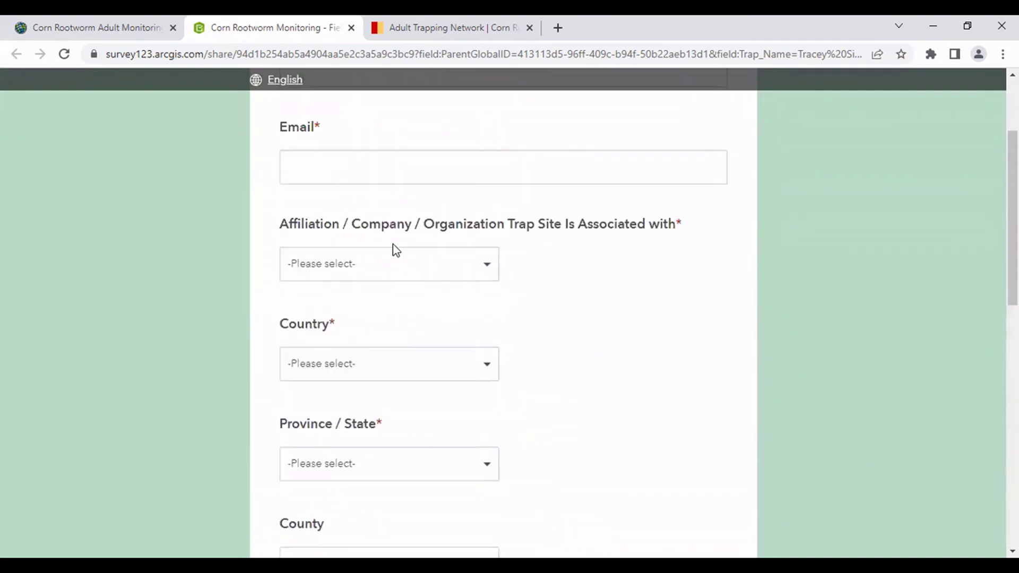
{"action": "scroll", "coordinate": [394, 247], "scroll_direction": "up", "scroll_amount": 3}
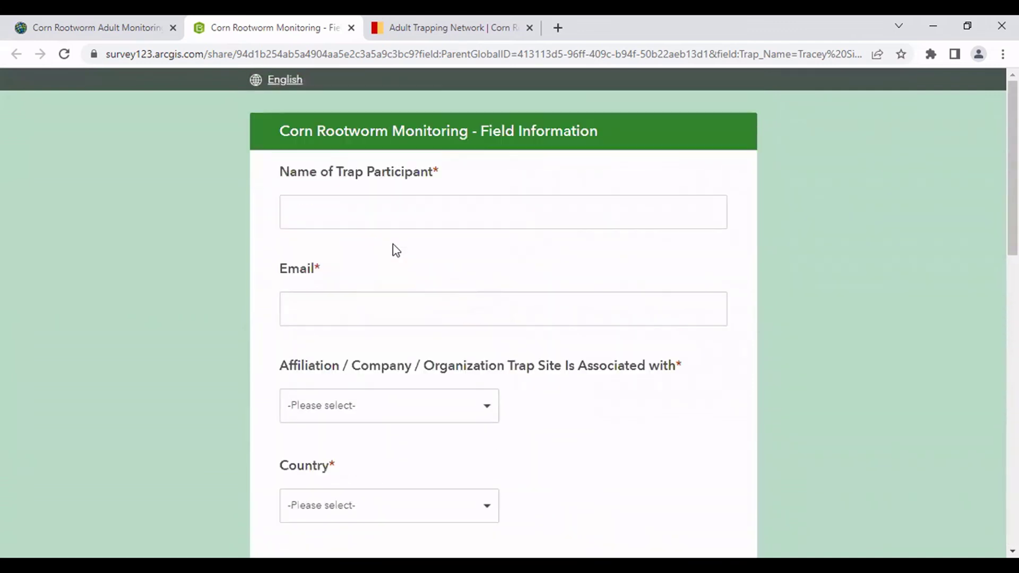
Close the form and launch 'Corn Rootworm Monitoring - Weekly Trap Counts' from the Trap Data Entry panel.
{"action": "left_click", "coordinate": [351, 28]}
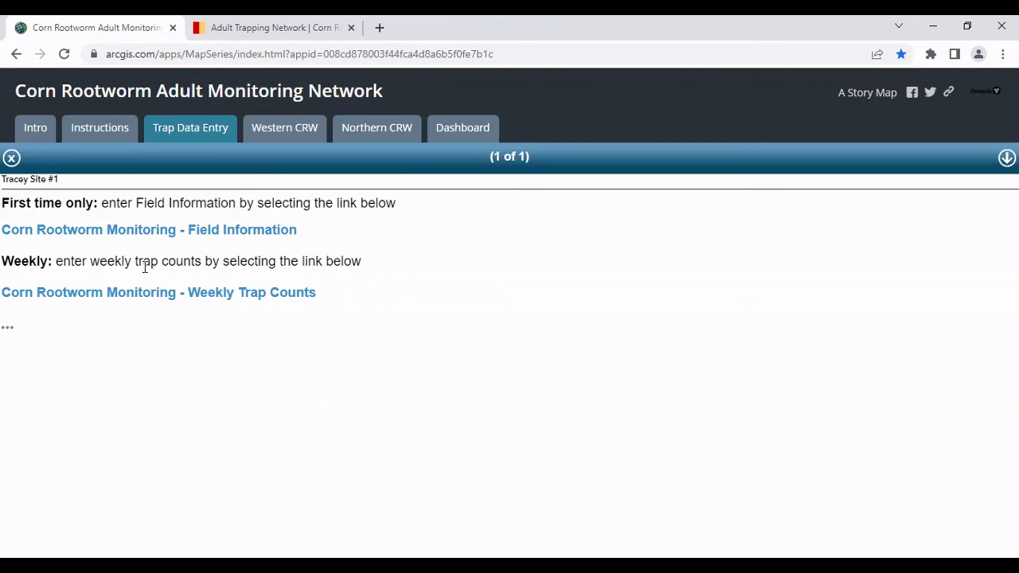
{"action": "left_click", "coordinate": [142, 304]}
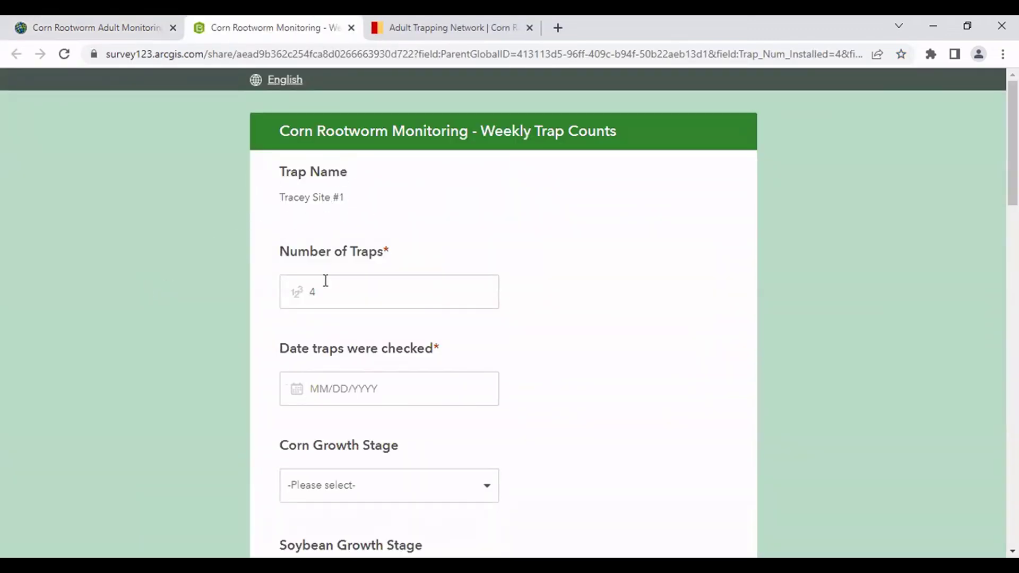
Set the trap check date to 7/13/2022.
{"action": "scroll", "coordinate": [328, 271], "scroll_direction": "down", "scroll_amount": 3}
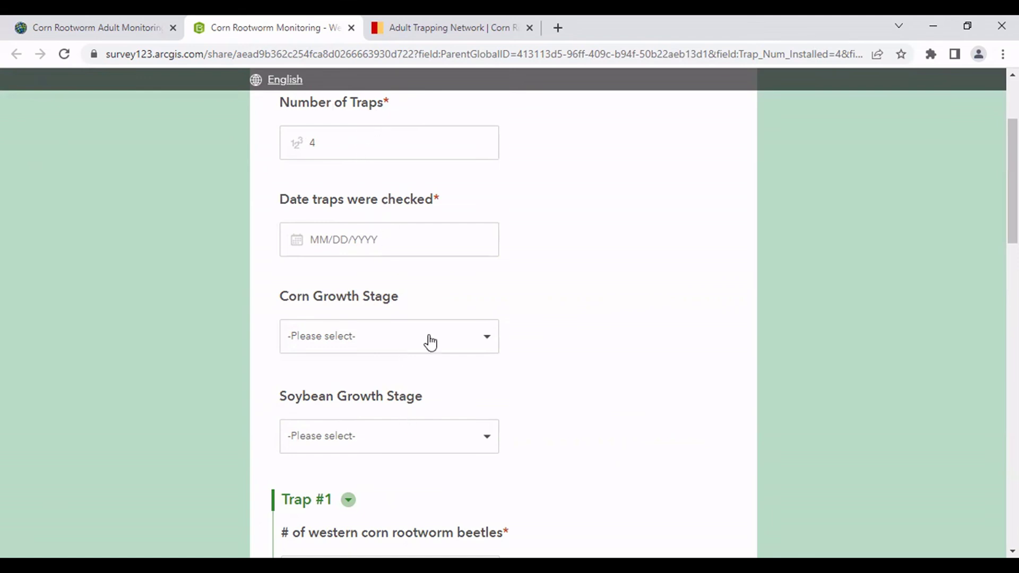
{"action": "left_click", "coordinate": [337, 240]}
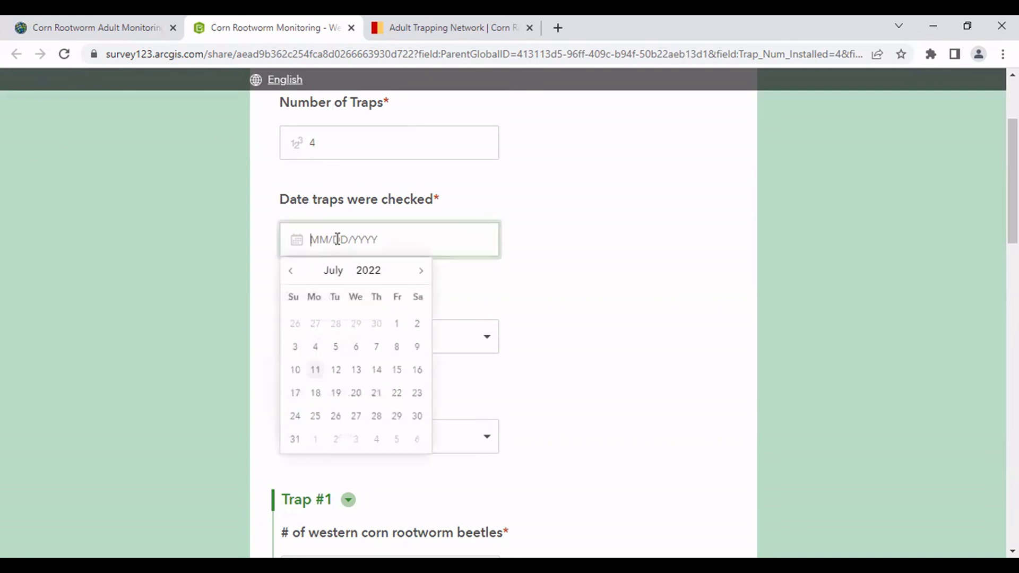
{"action": "left_click", "coordinate": [357, 371]}
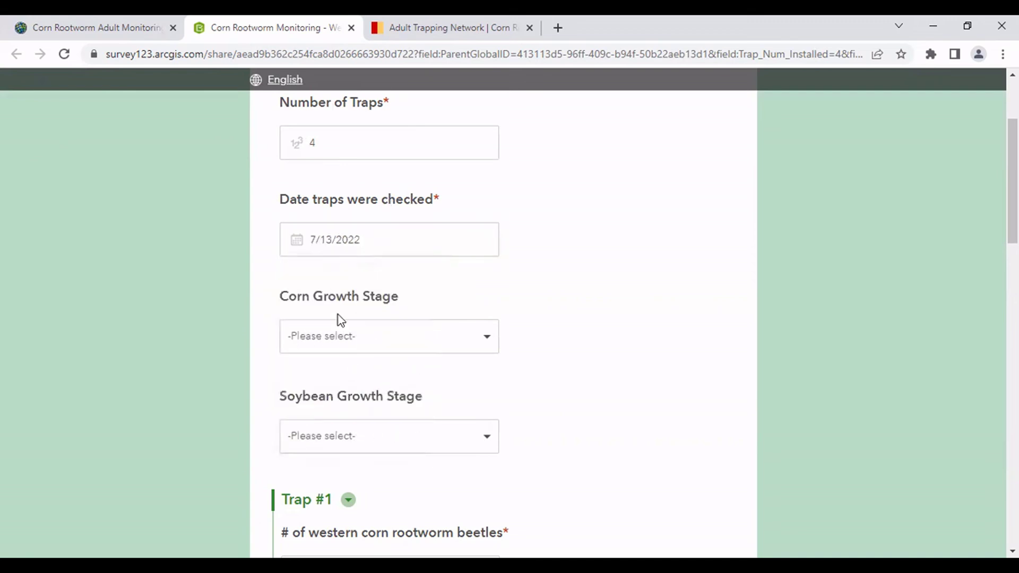
Set the corn growth stage to R1 - Silking, replacing the initial VT - Tassel Emerged pick.
{"action": "left_click", "coordinate": [333, 335]}
{"action": "scroll", "coordinate": [333, 336], "scroll_direction": "down", "scroll_amount": 2}
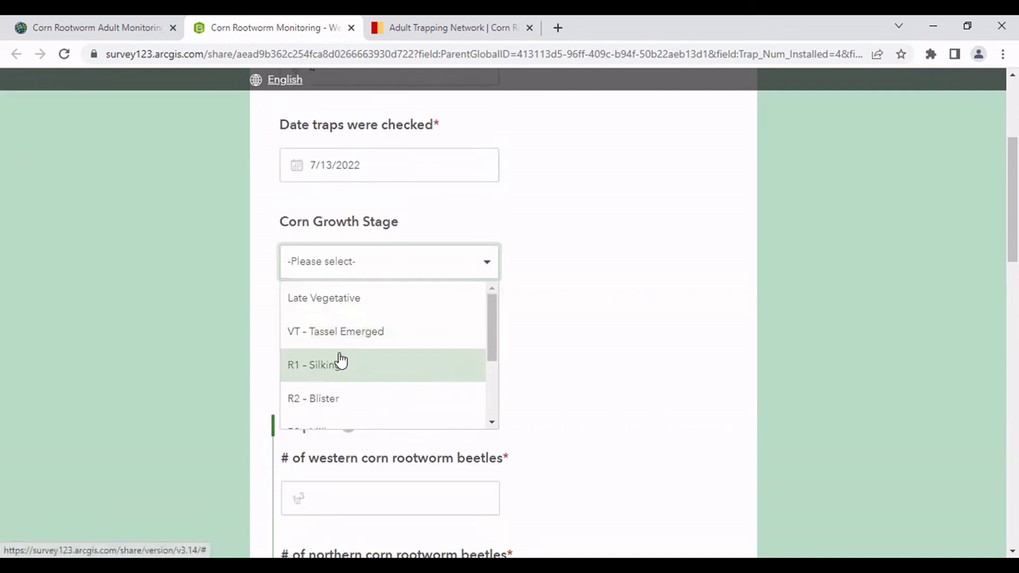
{"action": "left_click", "coordinate": [346, 333]}
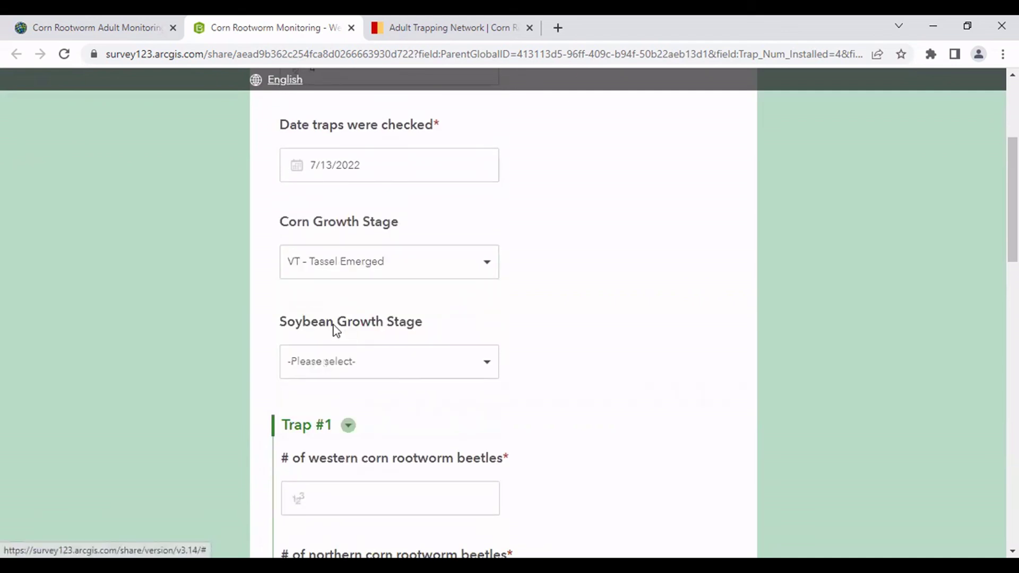
{"action": "left_click", "coordinate": [319, 274]}
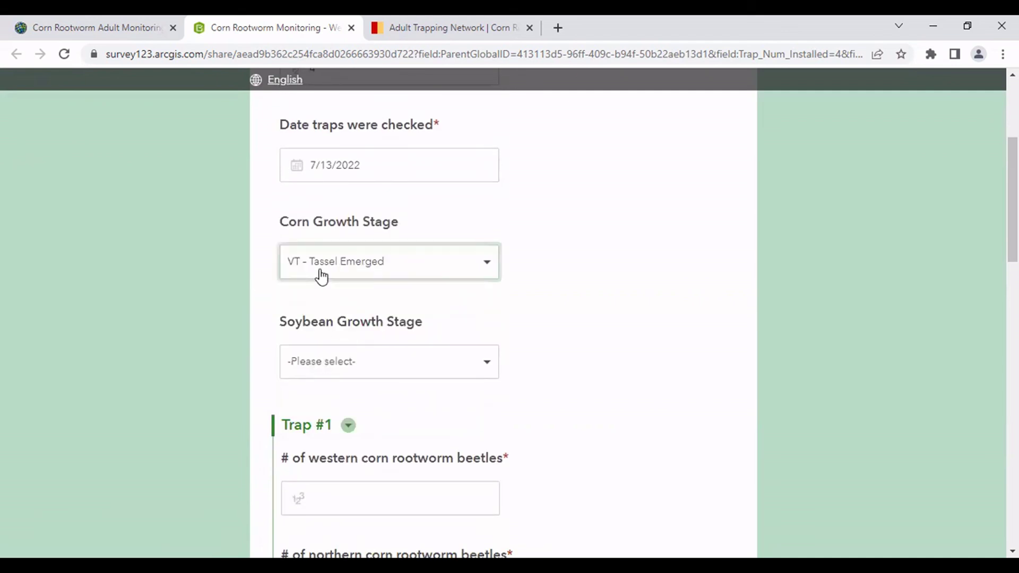
{"action": "left_click", "coordinate": [322, 371]}
{"action": "scroll", "coordinate": [269, 341], "scroll_direction": "down", "scroll_amount": 4}
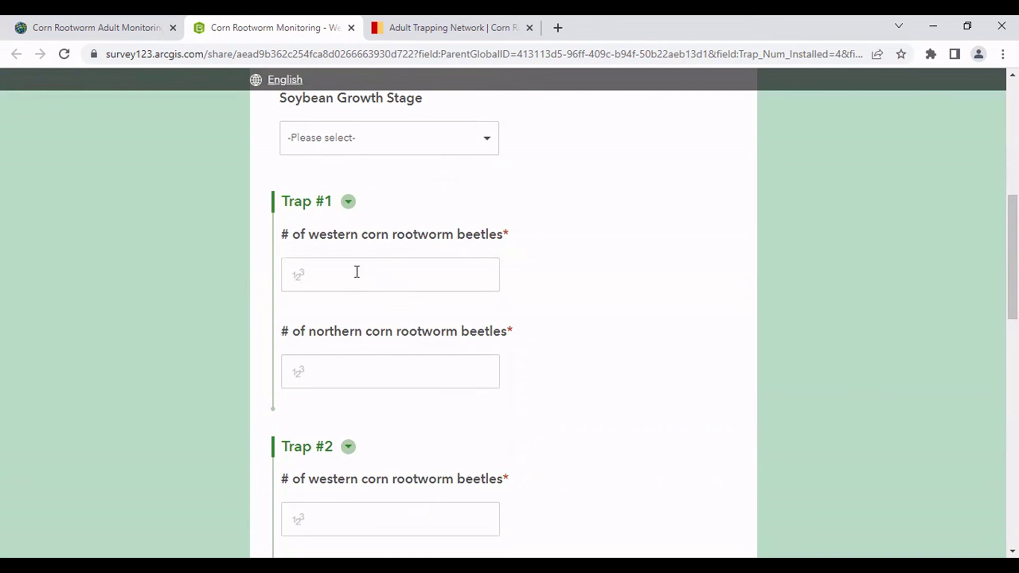
Enter western/northern beetle counts 0/2 for Trap #1 and 3/5 for Trap #2.
{"action": "left_click", "coordinate": [357, 271]}
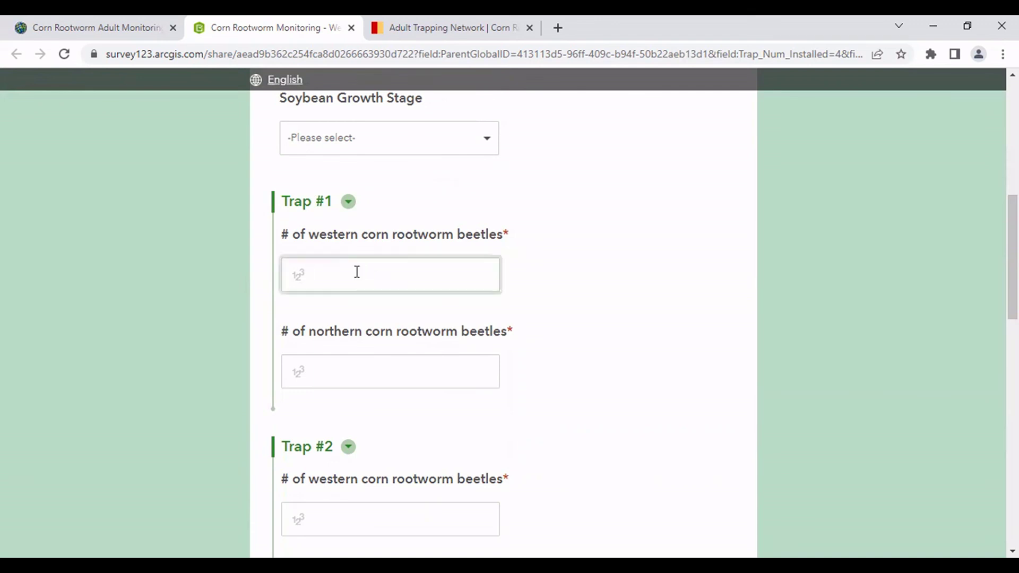
{"action": "type", "text": "0"}
{"action": "left_click", "coordinate": [327, 374]}
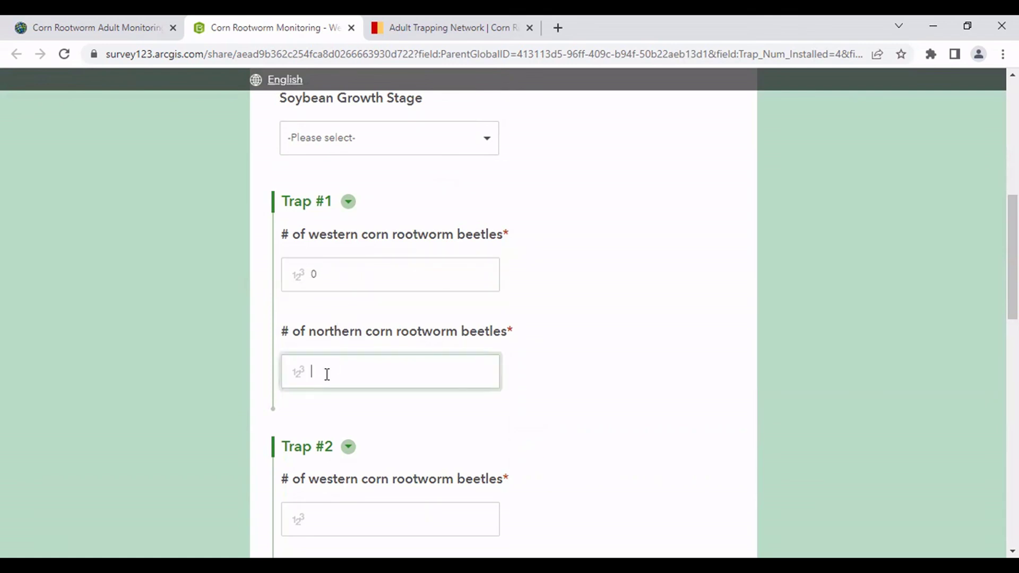
{"action": "type", "text": "2"}
{"action": "scroll", "coordinate": [327, 374], "scroll_direction": "down", "scroll_amount": 4}
{"action": "left_click", "coordinate": [330, 299]}
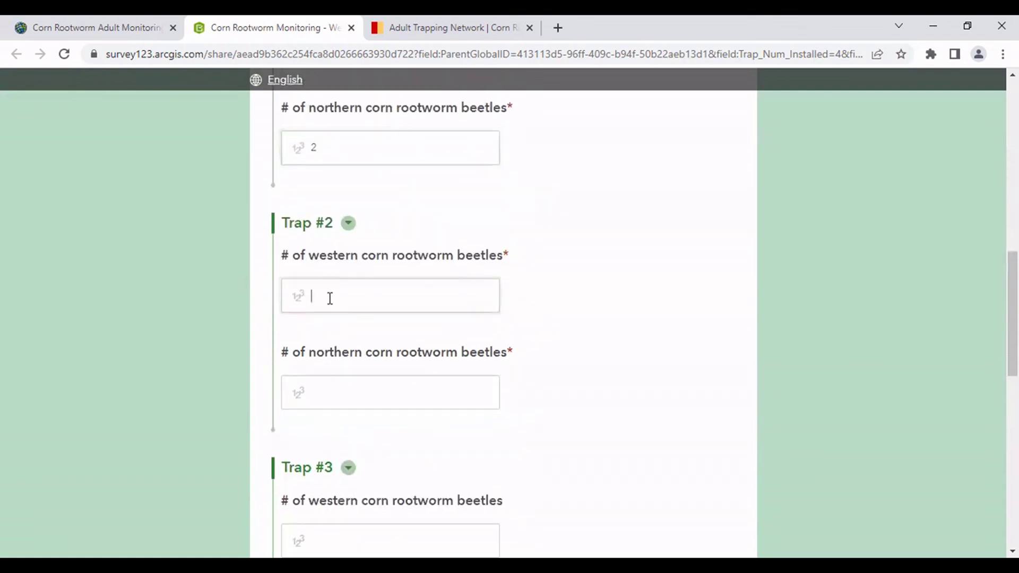
{"action": "type", "text": "3"}
{"action": "left_click", "coordinate": [297, 394]}
{"action": "type", "text": "5"}
{"action": "scroll", "coordinate": [304, 393], "scroll_direction": "down", "scroll_amount": 4}
Enter western/northern beetle counts 7/2 for Trap #3 and 0/0 for Trap #4.
{"action": "left_click", "coordinate": [313, 313]}
{"action": "type", "text": "7"}
{"action": "scroll", "coordinate": [318, 297], "scroll_direction": "down", "scroll_amount": 3}
{"action": "left_click", "coordinate": [324, 266]}
{"action": "type", "text": "2"}
{"action": "scroll", "coordinate": [329, 297], "scroll_direction": "down", "scroll_amount": 3}
{"action": "left_click", "coordinate": [342, 271]}
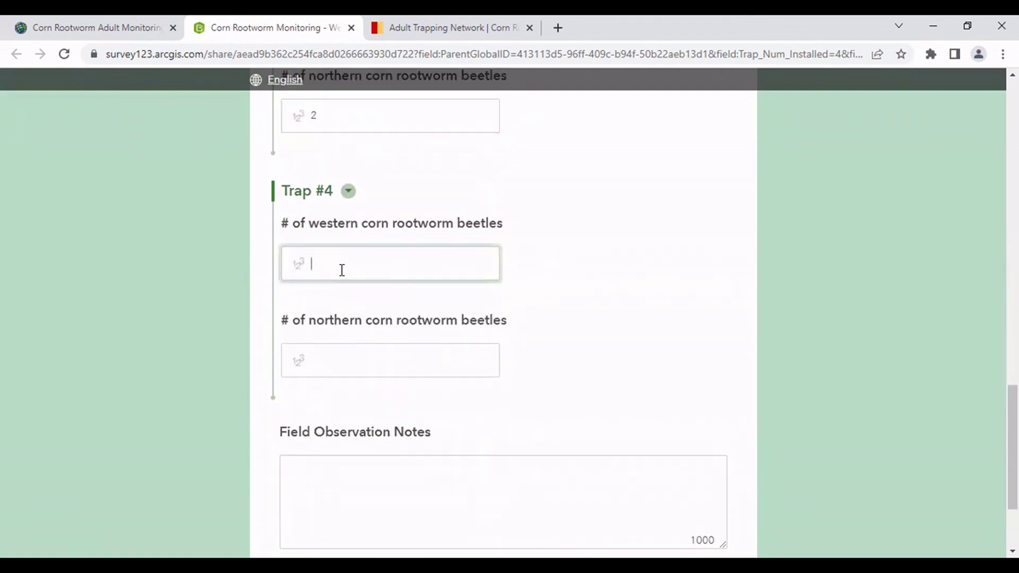
{"action": "type", "text": "0"}
{"action": "left_click", "coordinate": [330, 352]}
{"action": "type", "text": "0"}
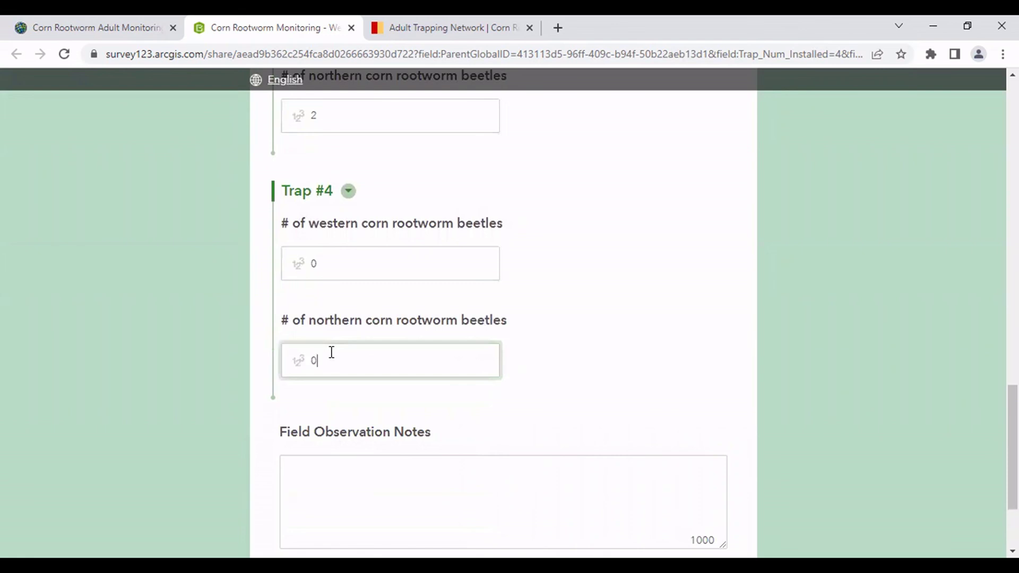
{"action": "scroll", "coordinate": [333, 355], "scroll_direction": "down", "scroll_amount": 3}
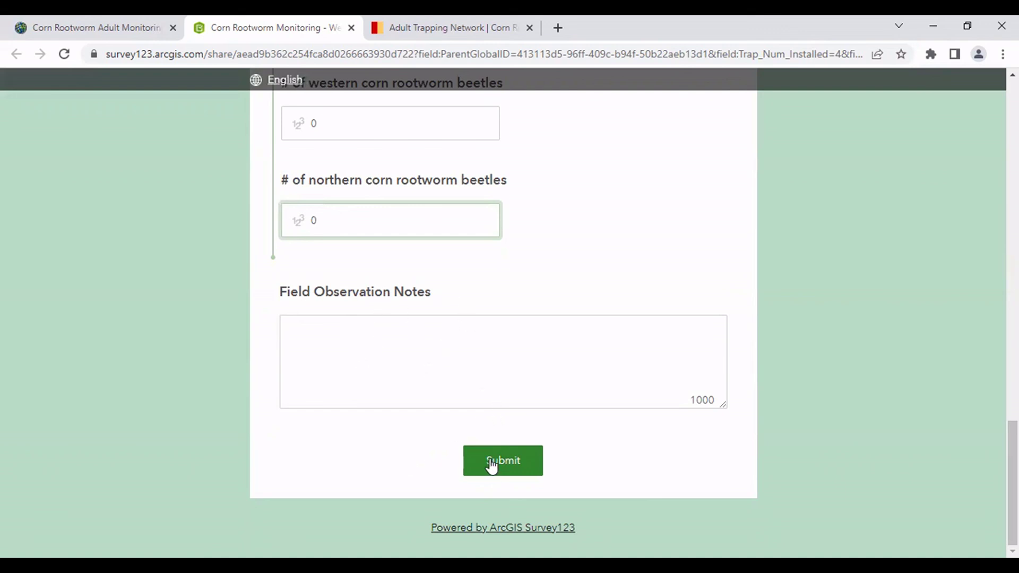
Submit the Weekly Trap Counts survey and return to the story map.
{"action": "scroll", "coordinate": [467, 378], "scroll_direction": "up", "scroll_amount": 1}
{"action": "scroll", "coordinate": [486, 408], "scroll_direction": "down", "scroll_amount": 1}
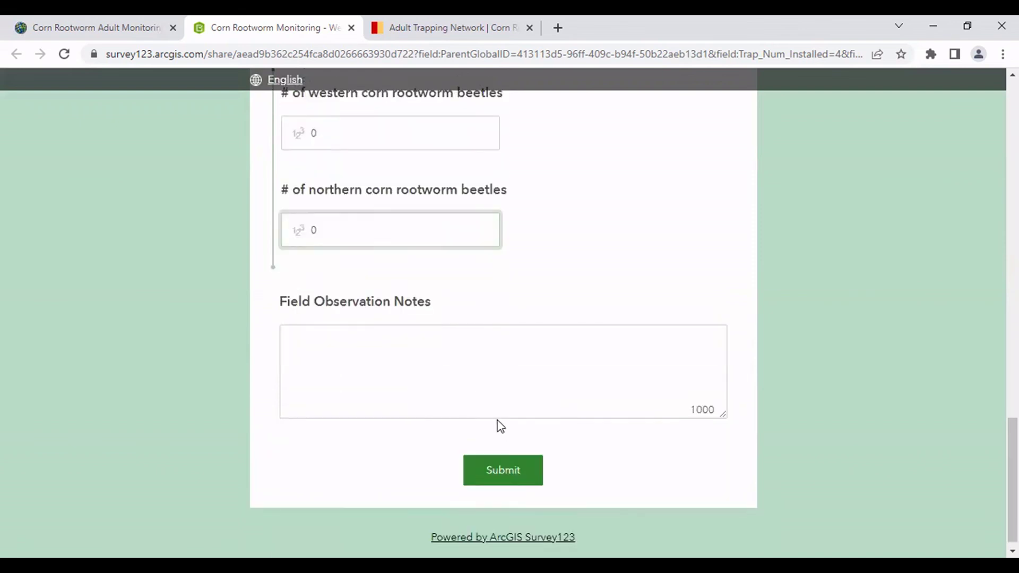
{"action": "left_click", "coordinate": [503, 462]}
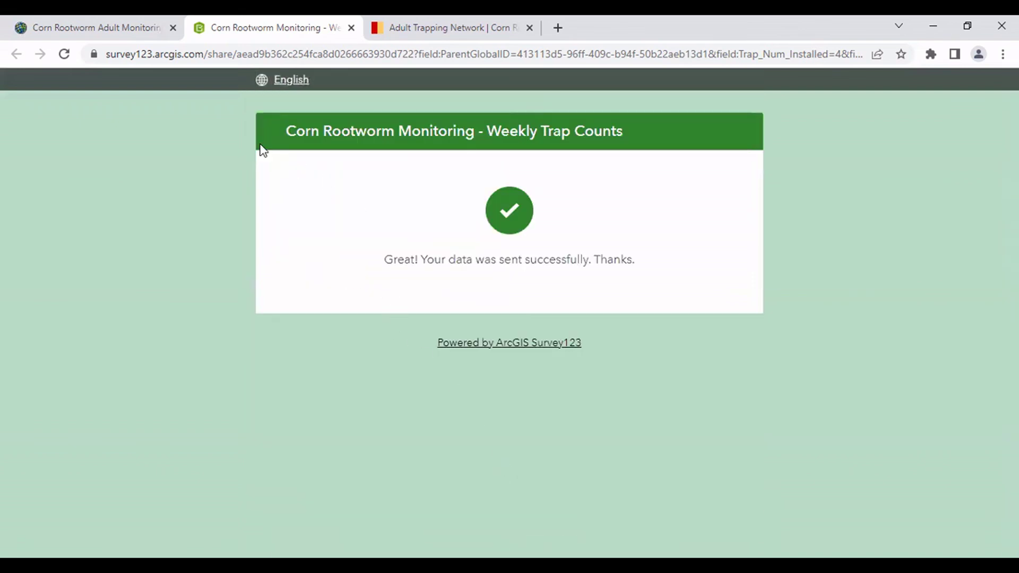
{"action": "left_click", "coordinate": [346, 29]}
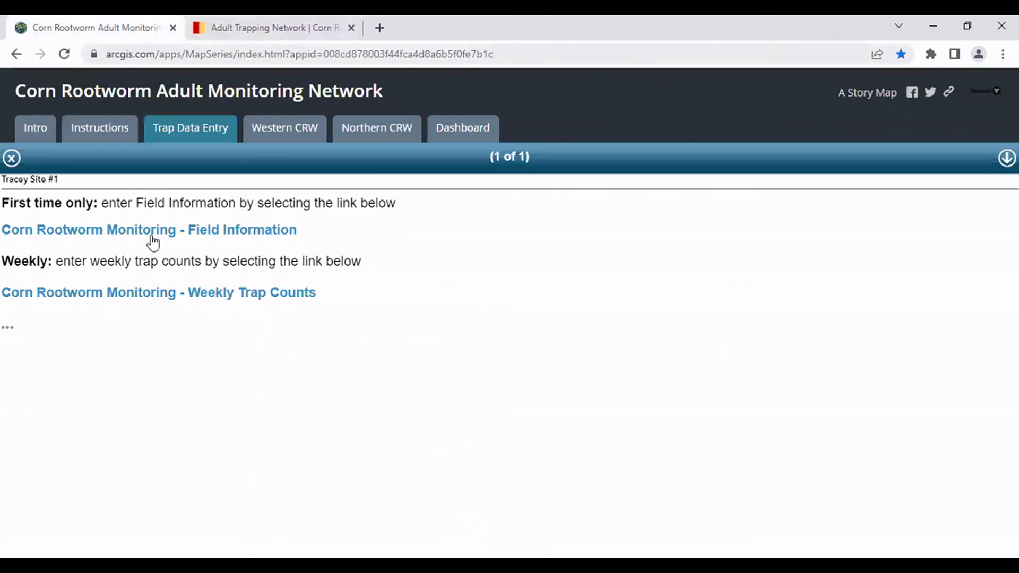
Close the site info panel, then view and dismiss the Tracey Site #1 point popup.
{"action": "left_click", "coordinate": [12, 159]}
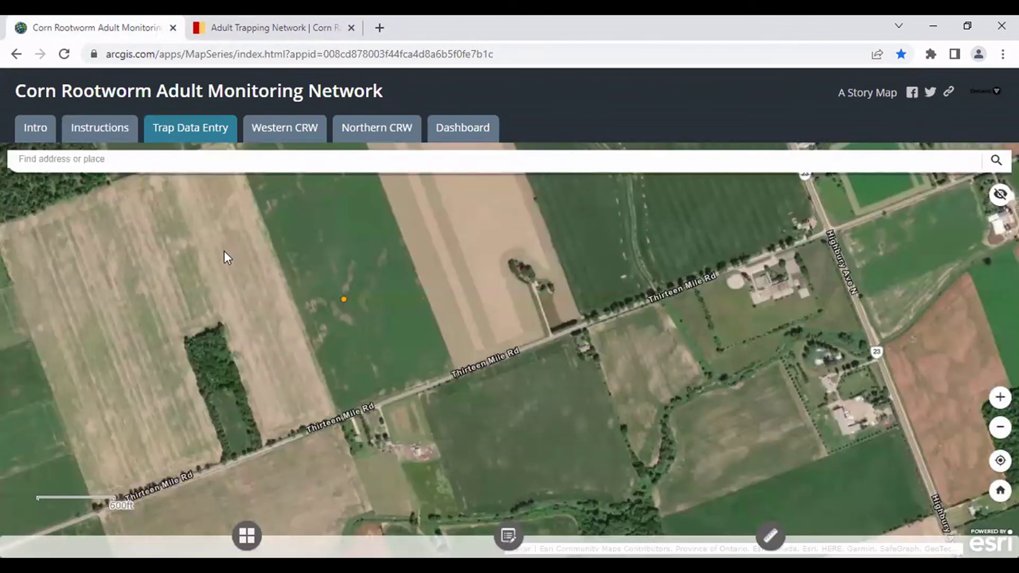
{"action": "left_click", "coordinate": [343, 298]}
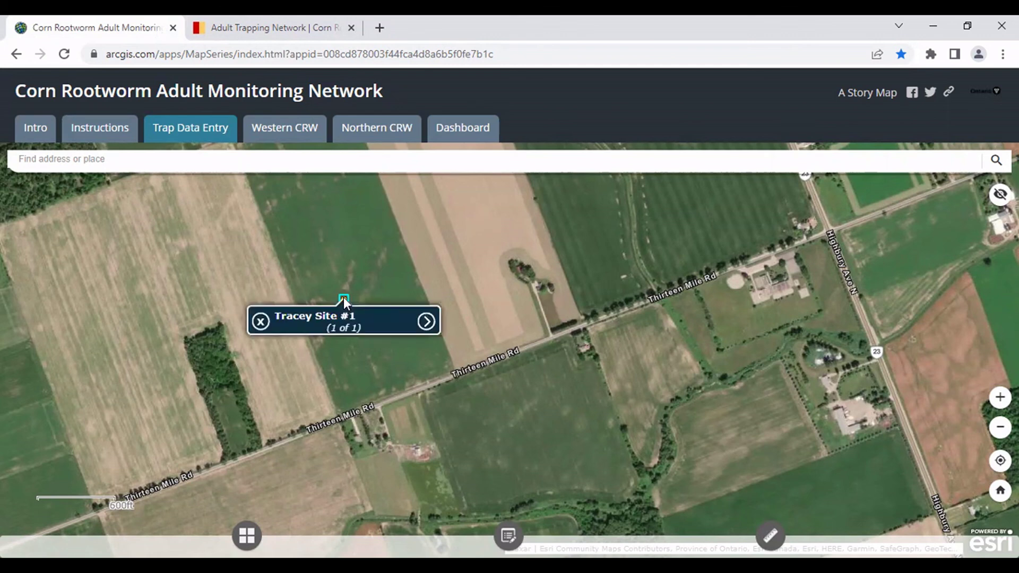
{"action": "left_click", "coordinate": [320, 271]}
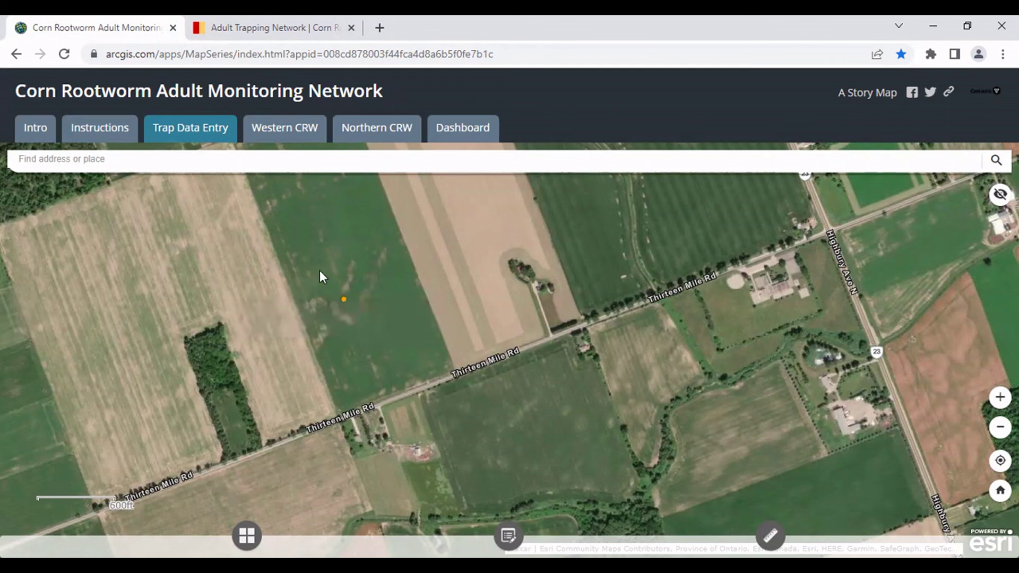